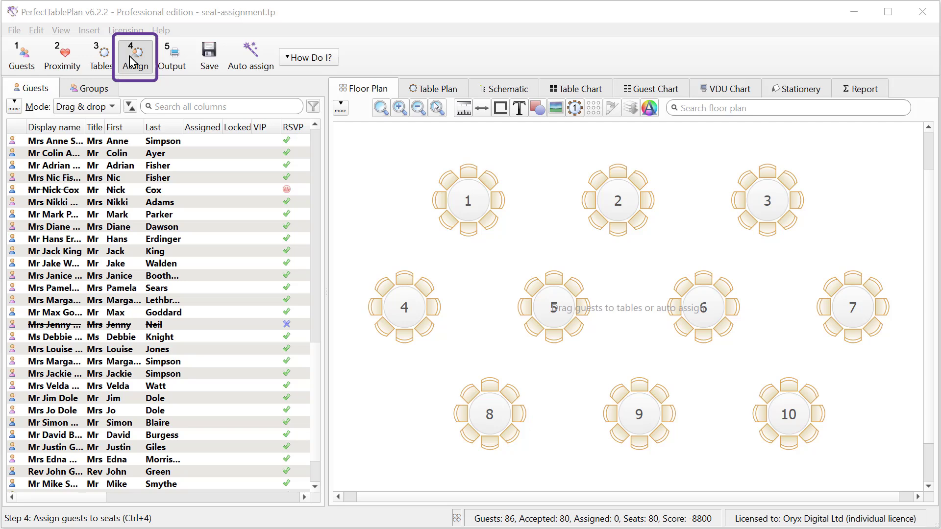
Sort guests by the Last column, seat the top guest at table 1, then group the list by family.
drag(319, 386, 353, 133)
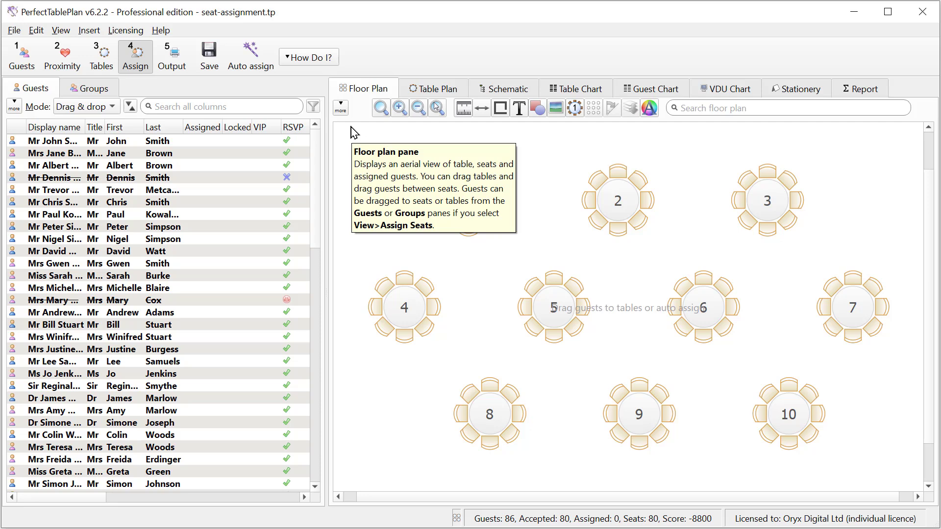
click(165, 129)
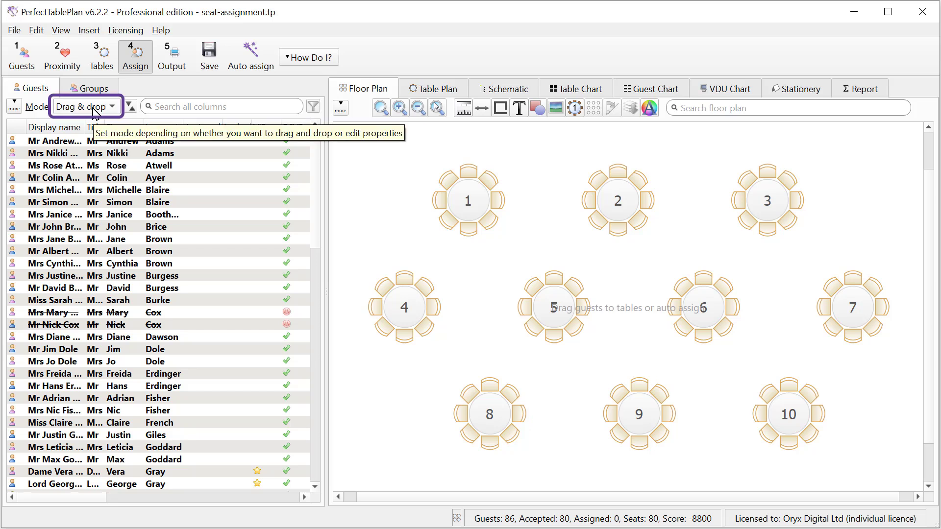
click(53, 142)
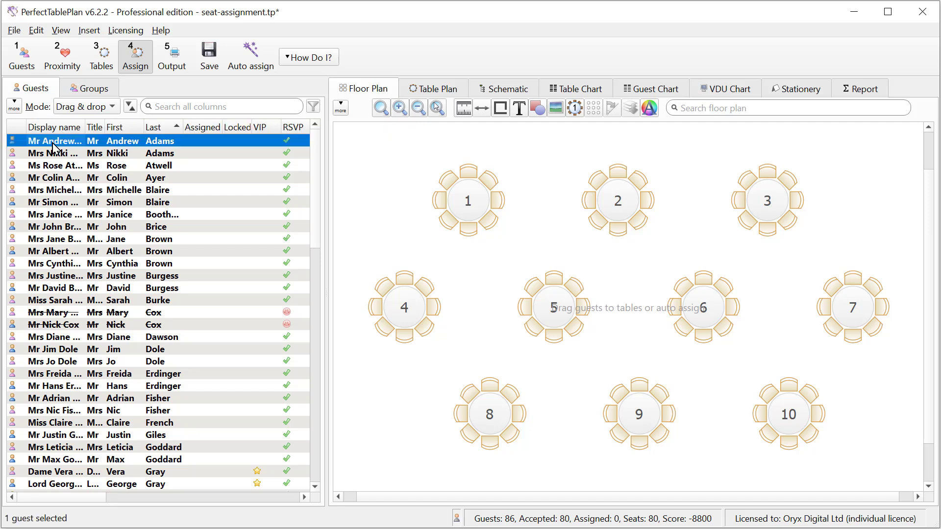
drag(54, 145, 472, 175)
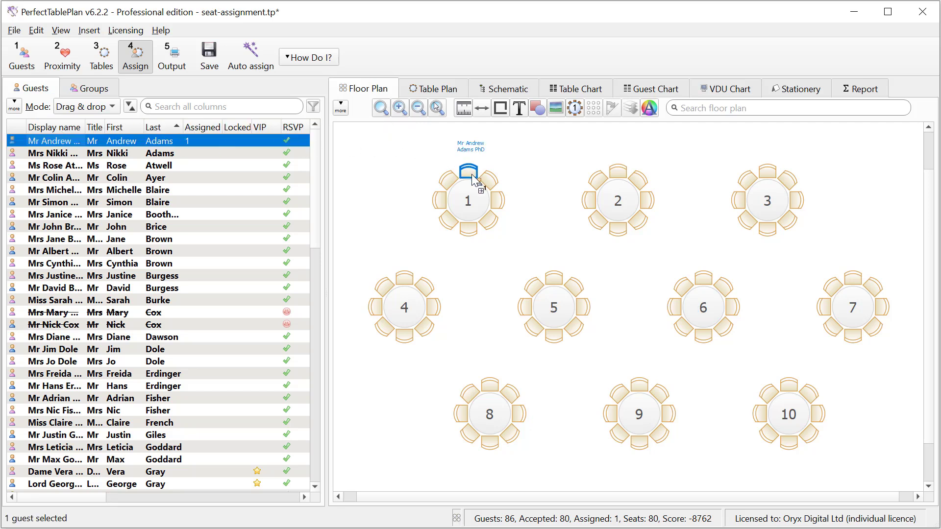
click(91, 88)
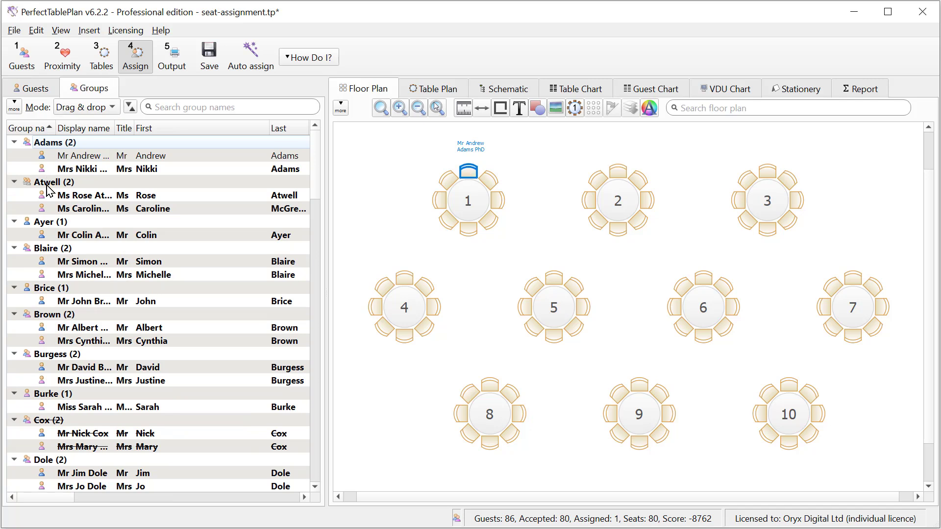
Seat the two-guest family group together at table 2.
drag(48, 188, 624, 167)
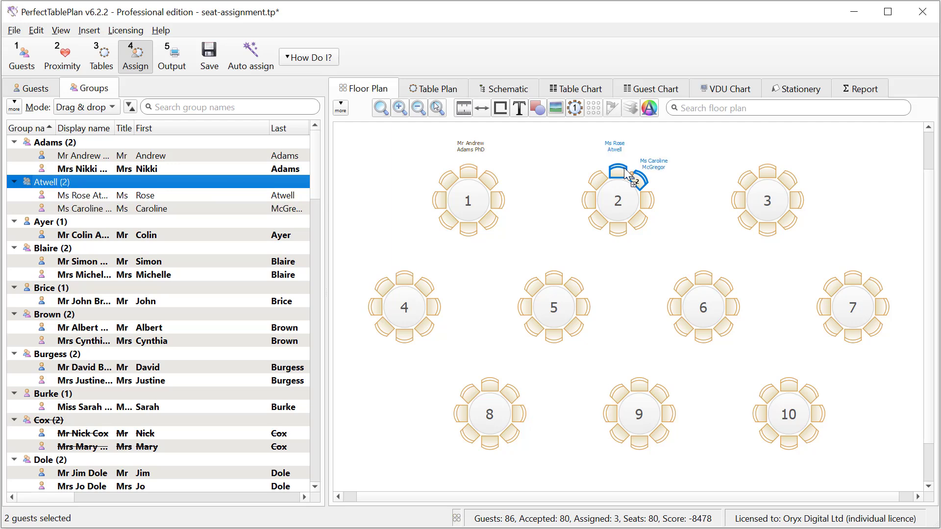
click(35, 89)
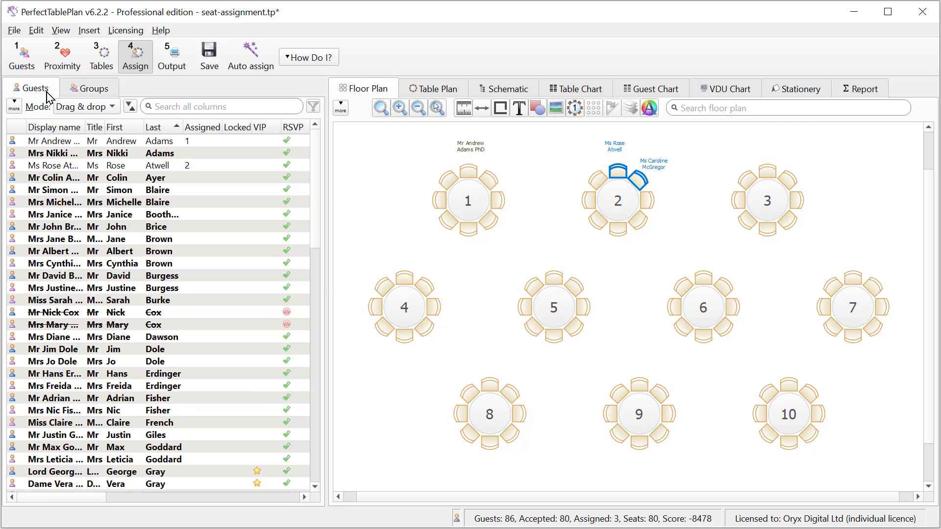
mouse_move(60, 143)
click(86, 90)
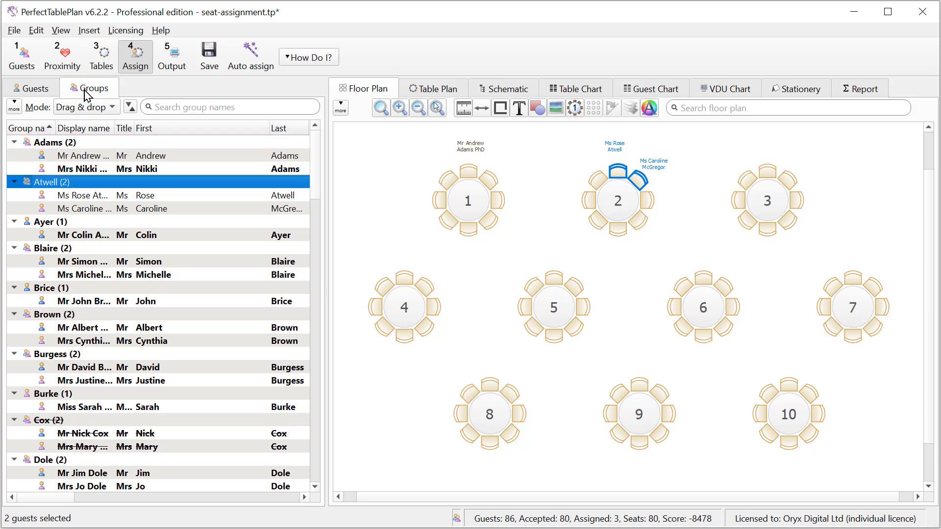
Seat the first family's other member at table 1 from the flat guest list.
click(35, 88)
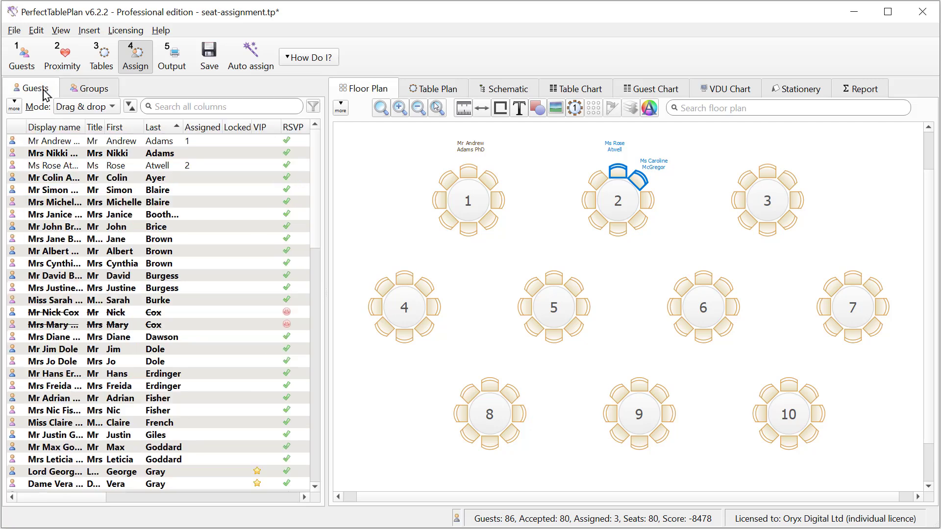
click(57, 156)
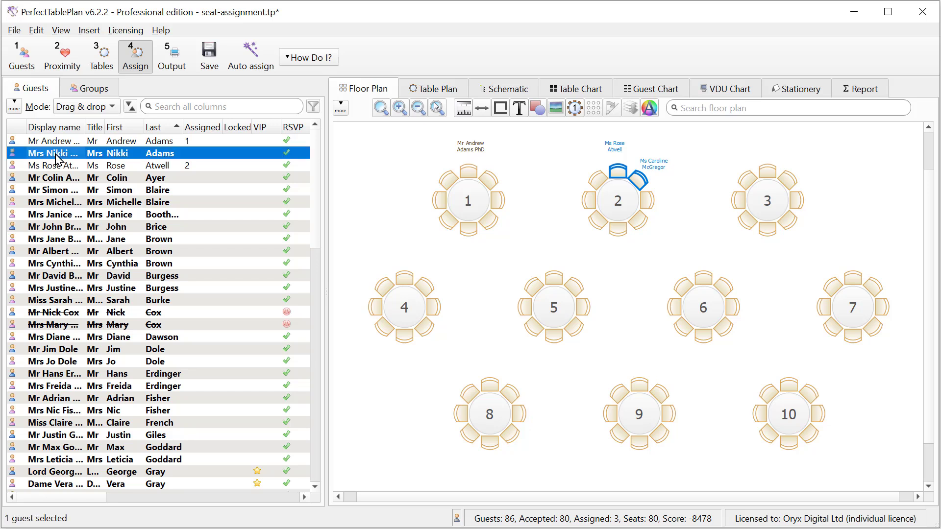
drag(55, 155, 484, 183)
Swap the two table-1 guests, drag one off the table, and Unassign the other.
click(502, 209)
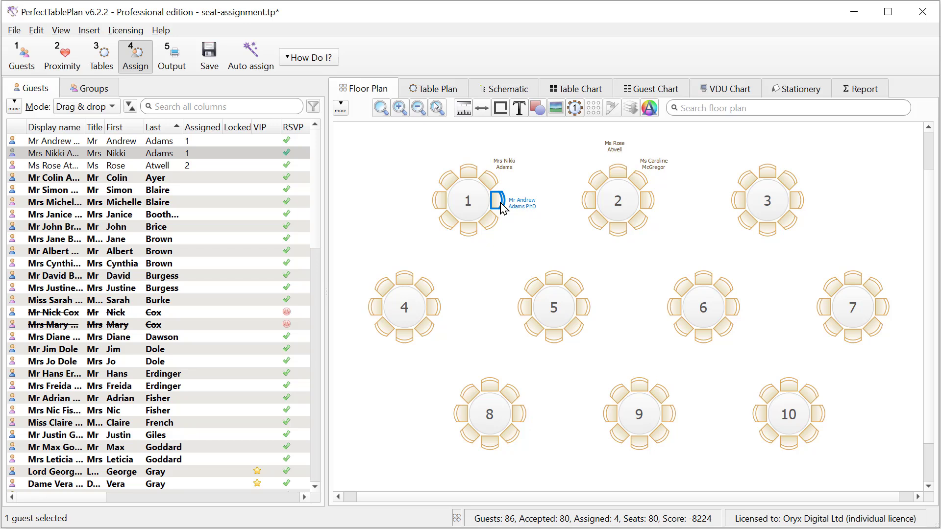
drag(502, 208, 493, 185)
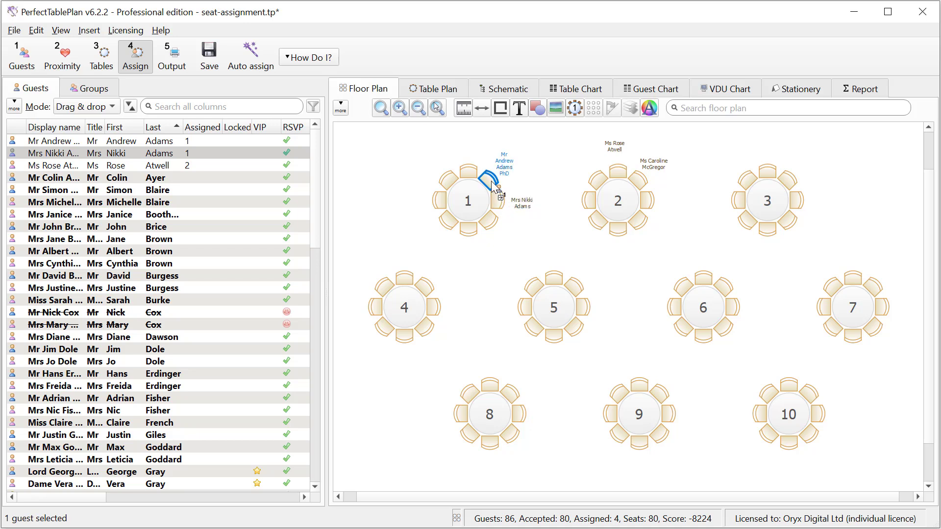
drag(492, 185, 490, 151)
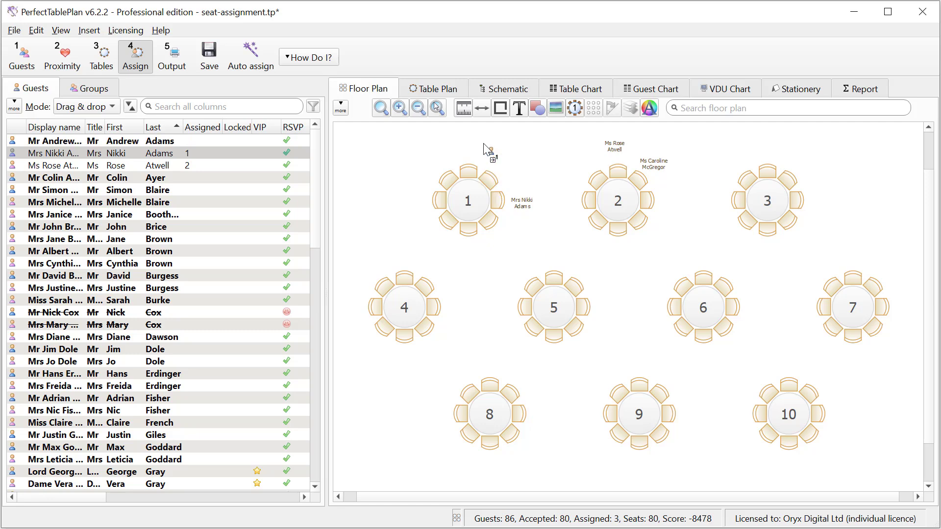
right_click(496, 201)
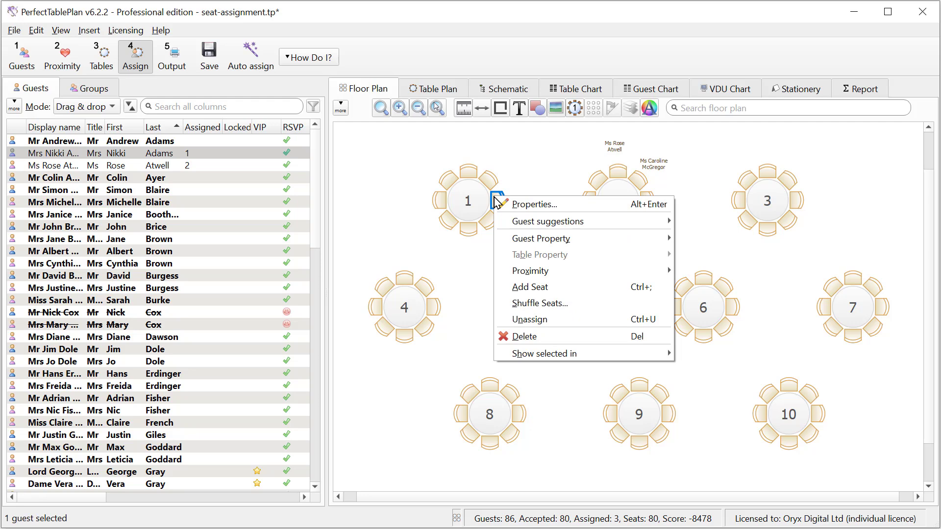
click(534, 319)
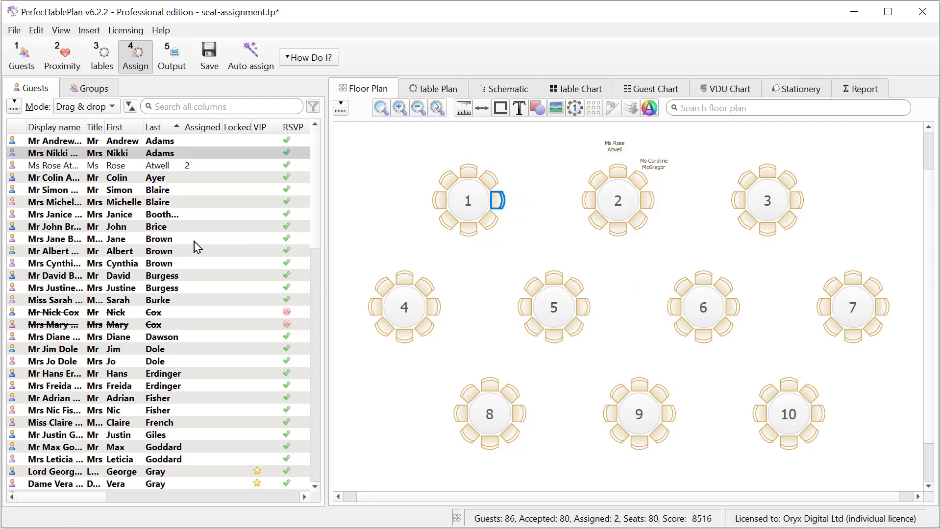
ctrl+click(142, 229)
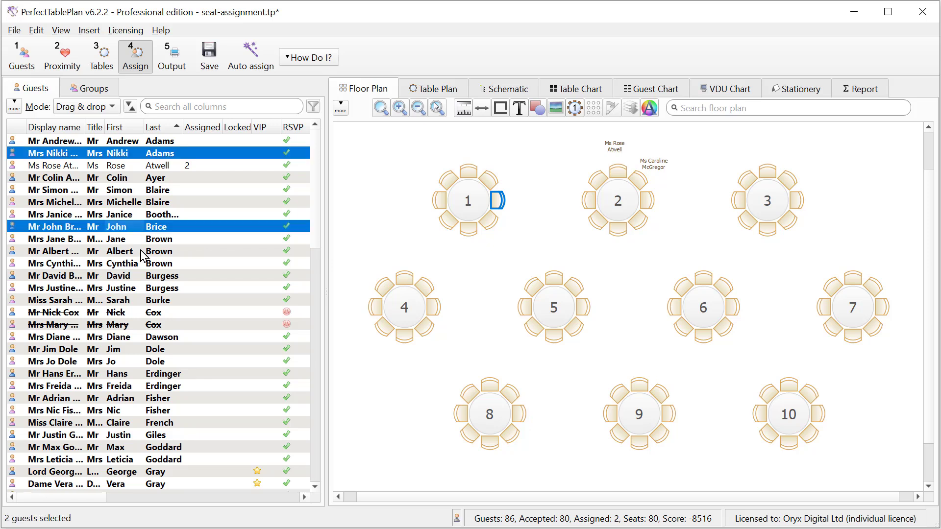
ctrl+click(143, 252)
ctrl+click(155, 203)
ctrl+click(162, 179)
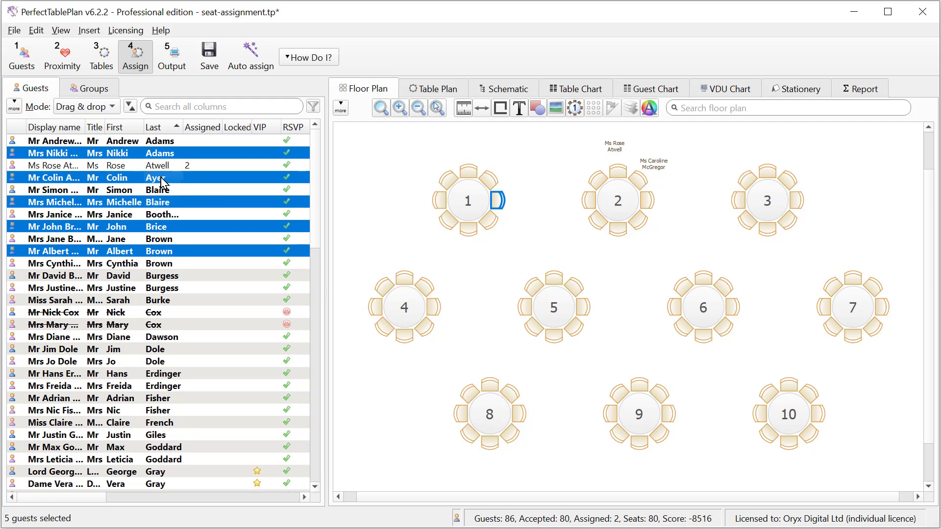
click(101, 351)
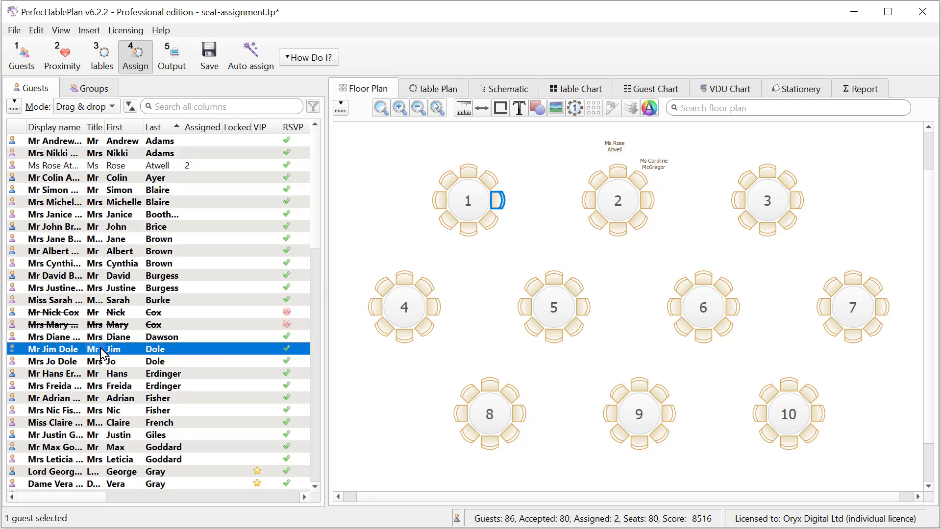
shift+click(98, 460)
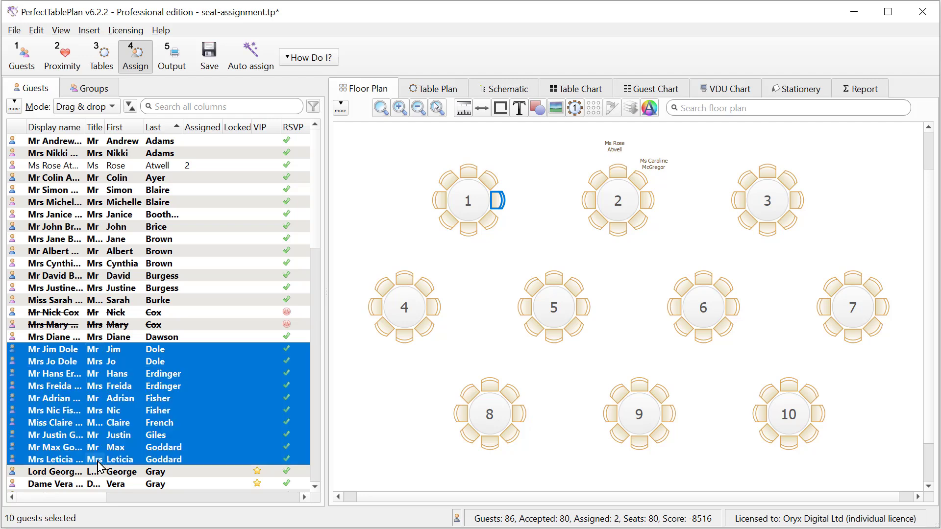
click(80, 314)
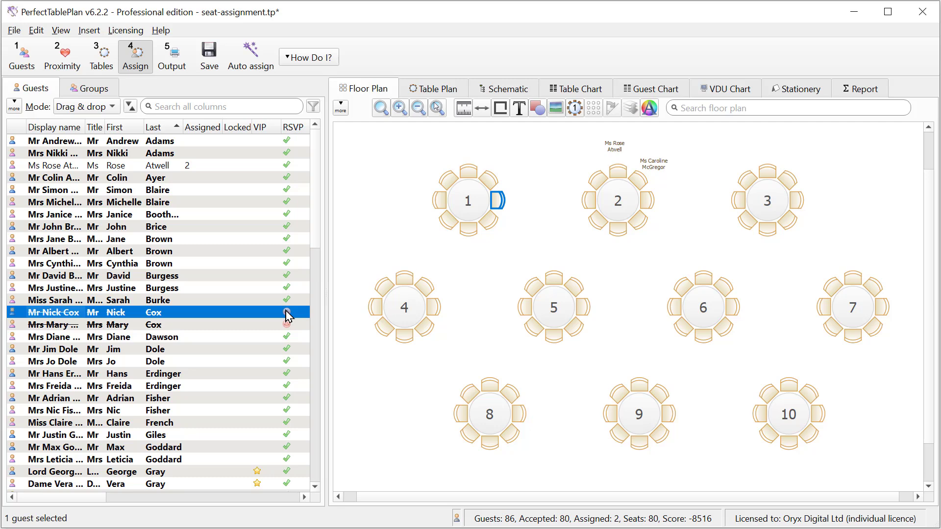
drag(286, 316, 424, 290)
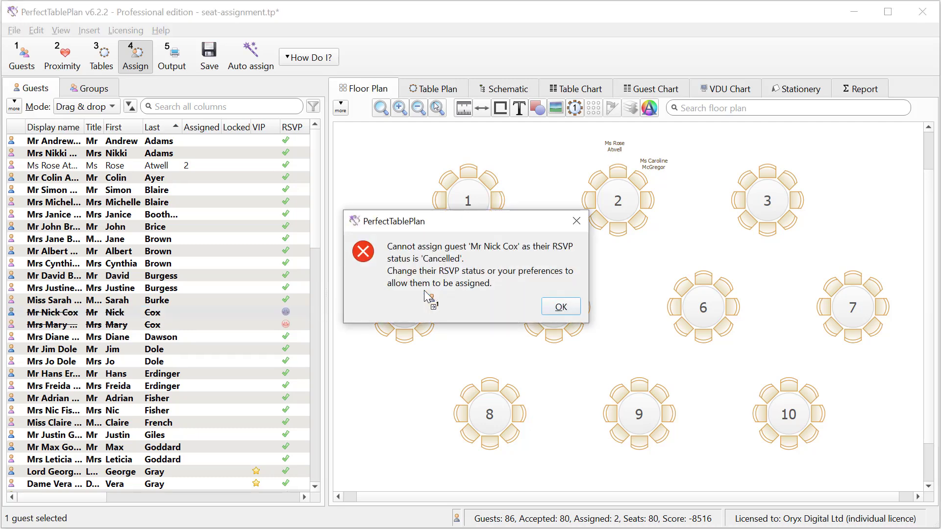
click(563, 307)
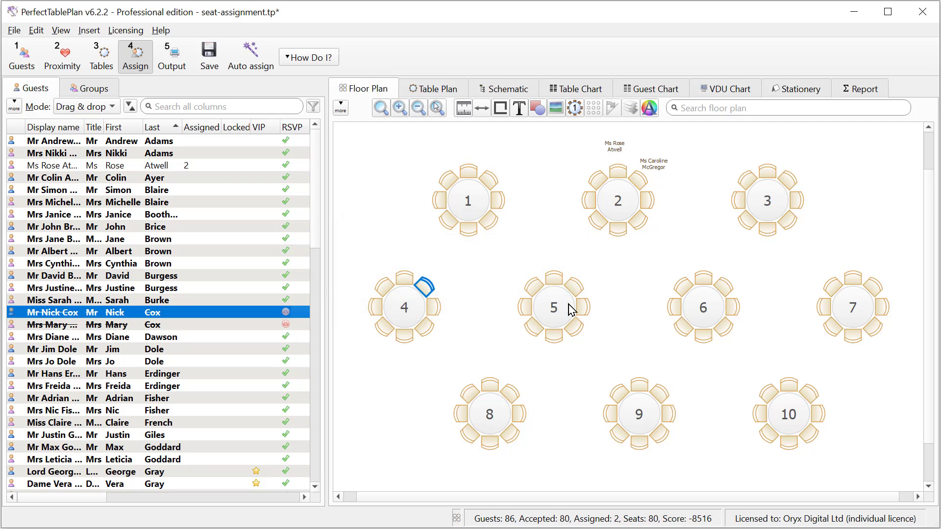
click(36, 30)
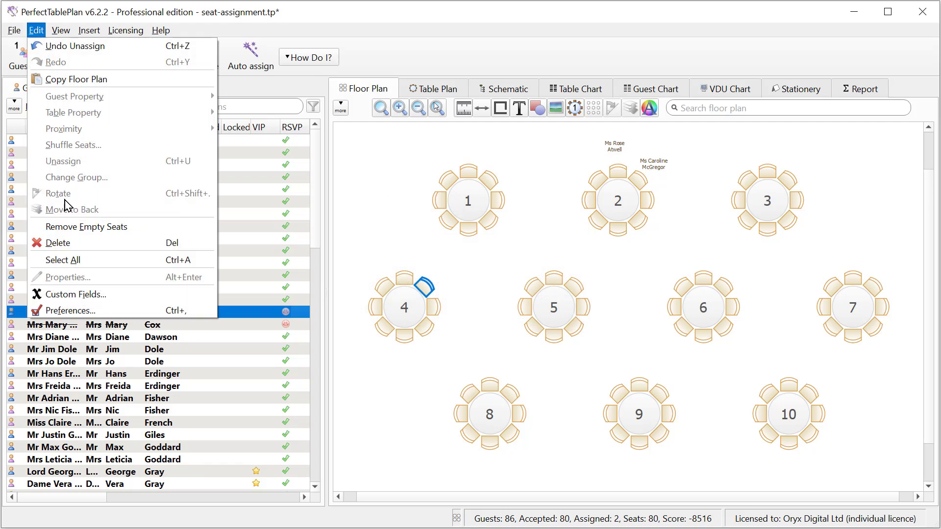
click(78, 310)
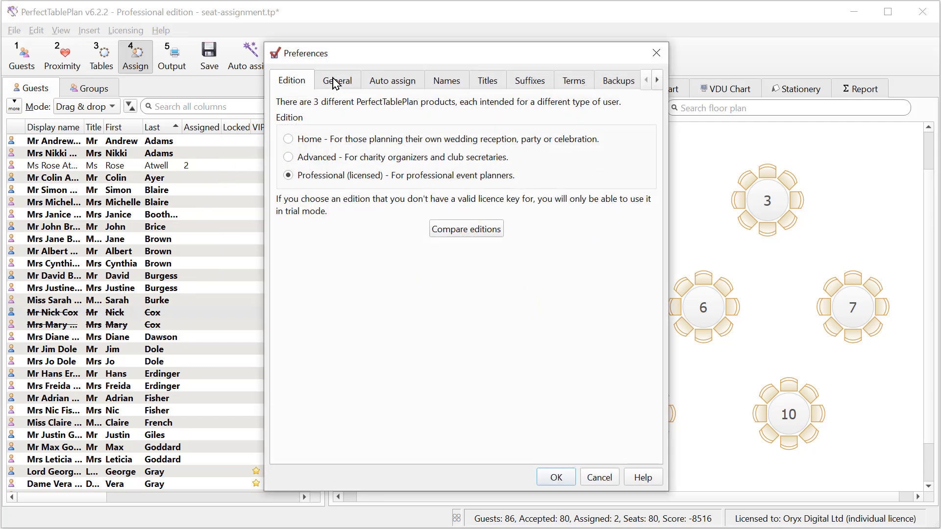
click(337, 81)
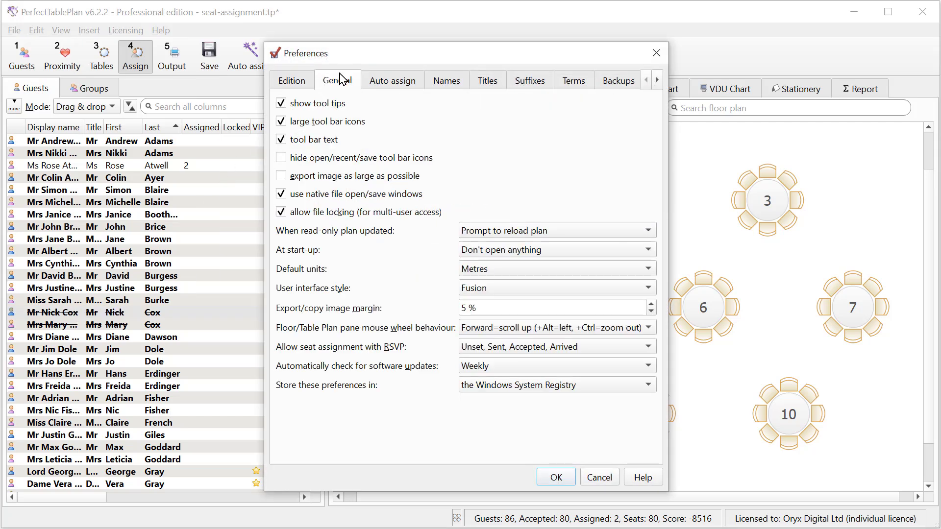
click(523, 353)
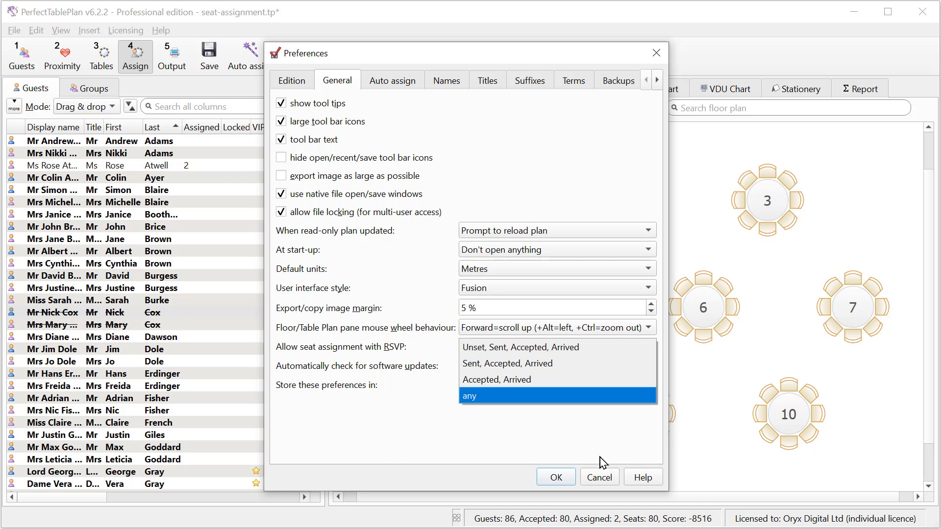
click(599, 479)
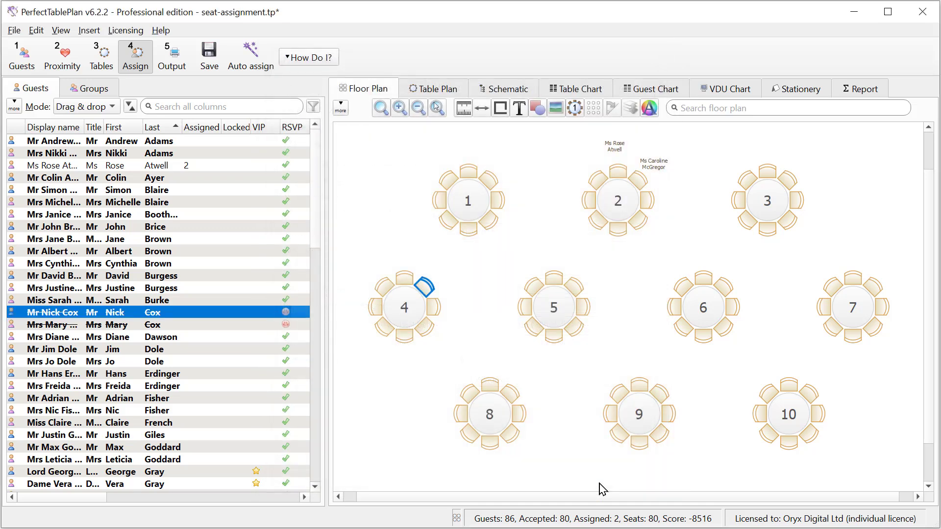
Seat the first guest at table 1 and add the top guest suggestion beside them.
click(106, 143)
drag(107, 142, 436, 167)
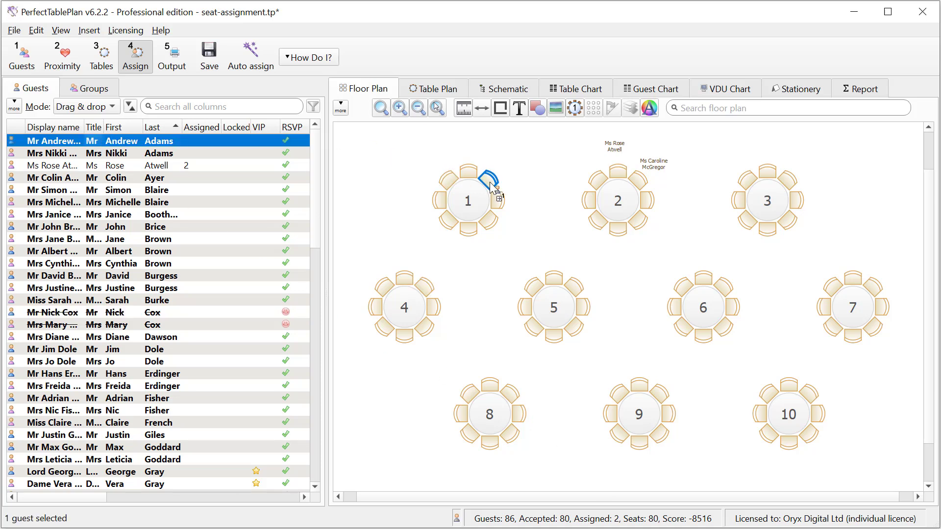
drag(490, 182, 500, 201)
right_click(500, 202)
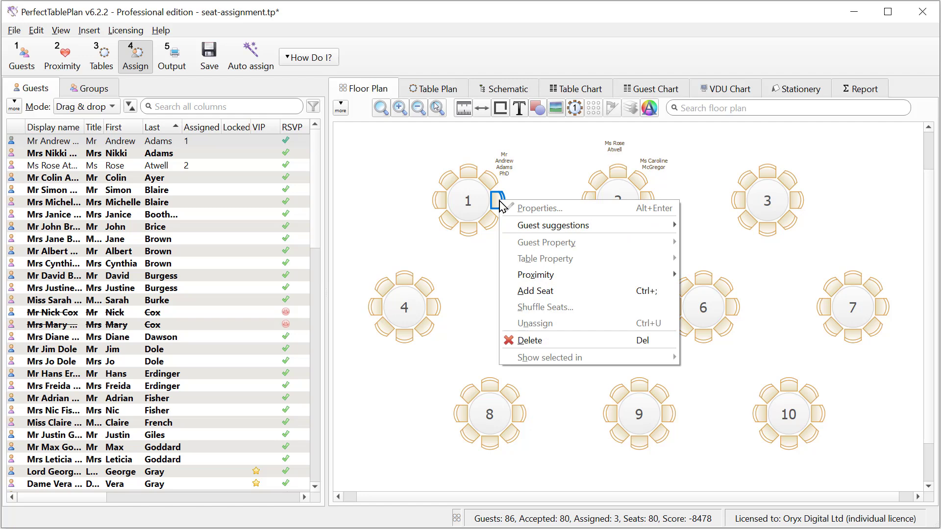
mouse_move(513, 225)
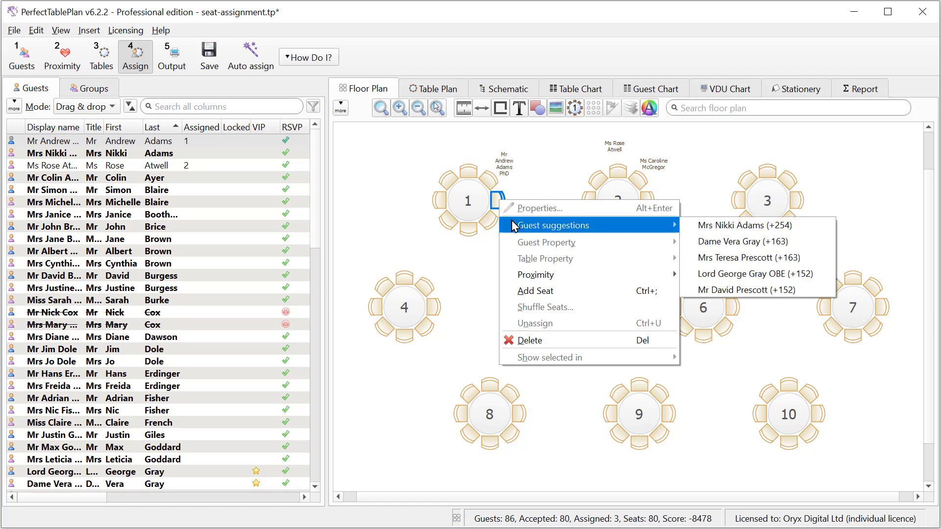
click(701, 227)
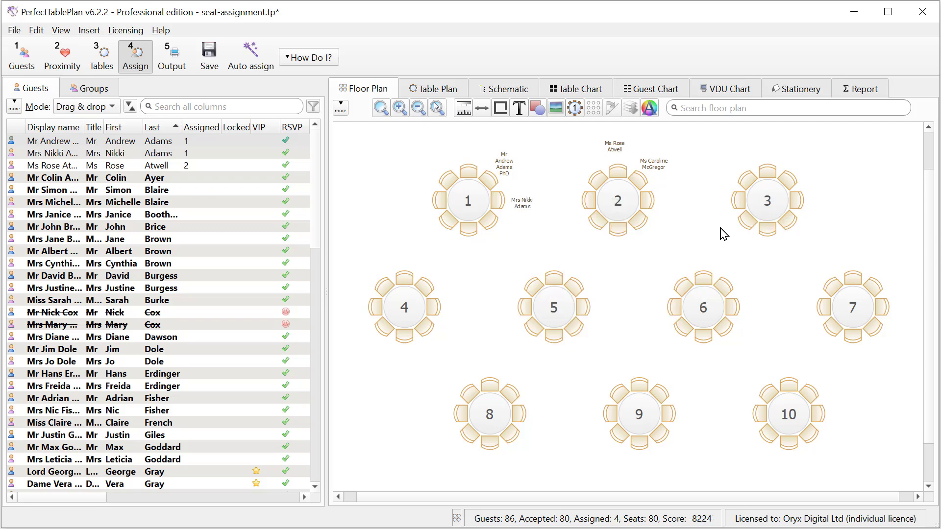
Check a Proximity cell's choices, leaving it Neutral, then show the Schematic table list.
click(62, 54)
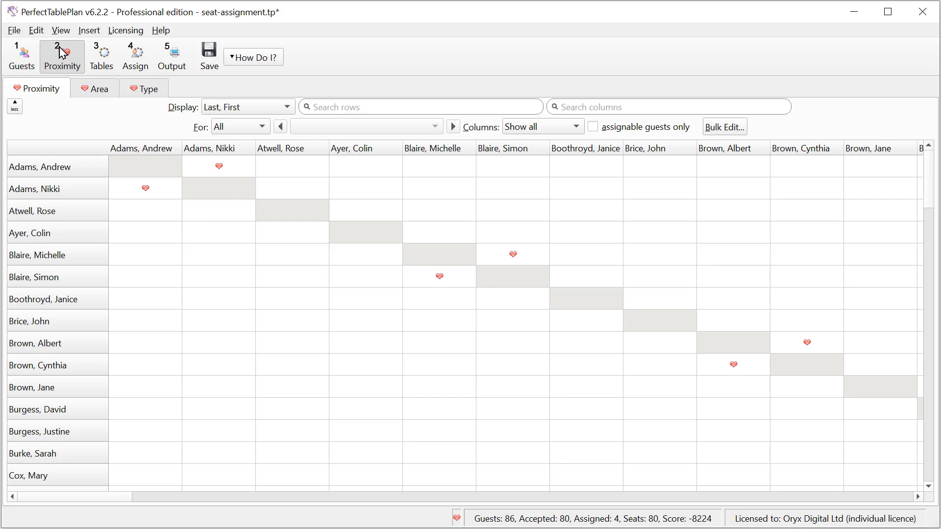
click(155, 235)
click(155, 236)
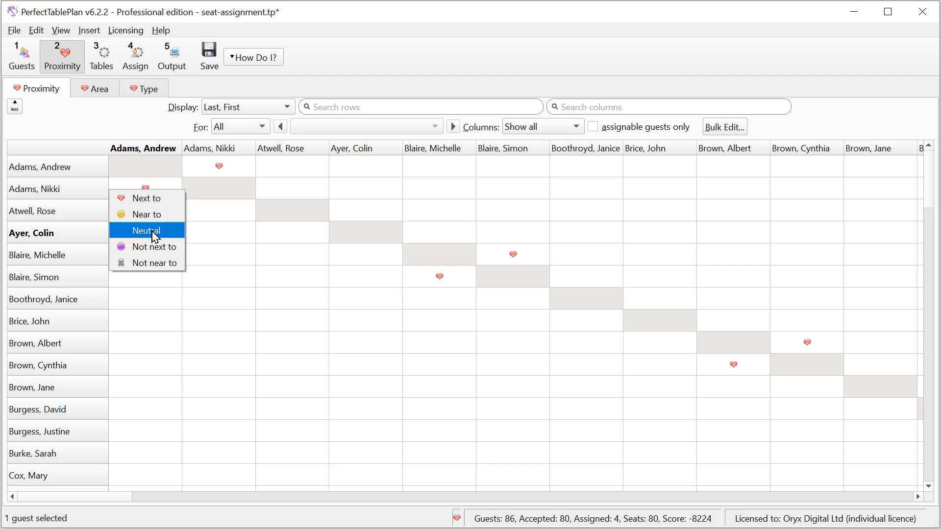
click(143, 63)
click(503, 96)
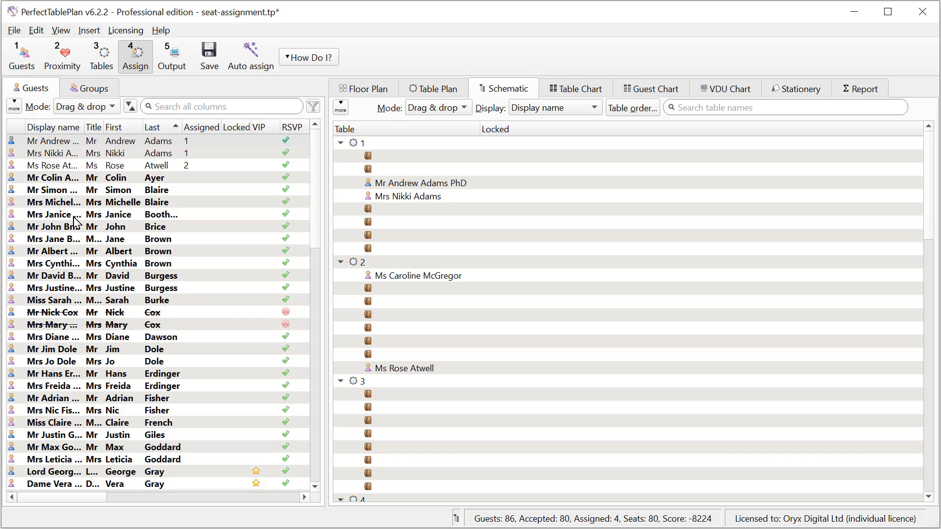
Drop a guest onto table 1 in Schematic, cancel Table order, and return to the floor plan.
drag(79, 215, 419, 191)
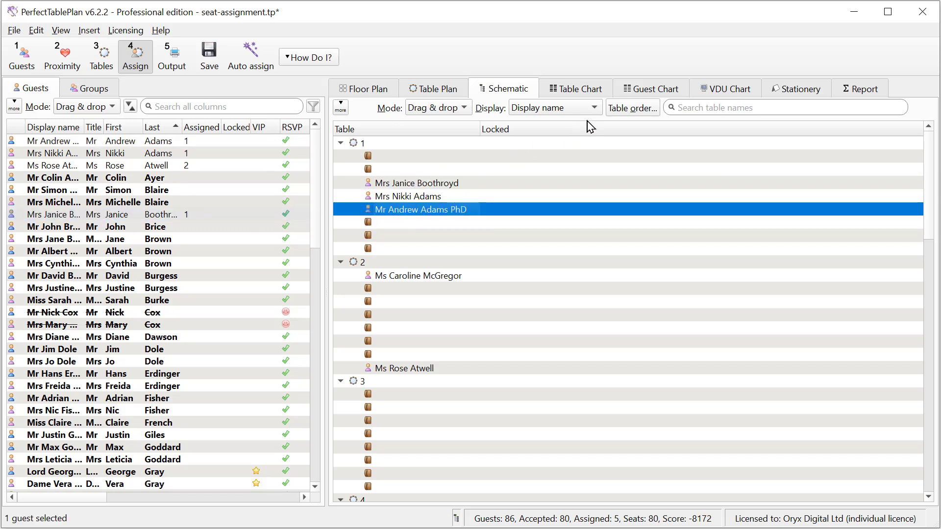
click(628, 109)
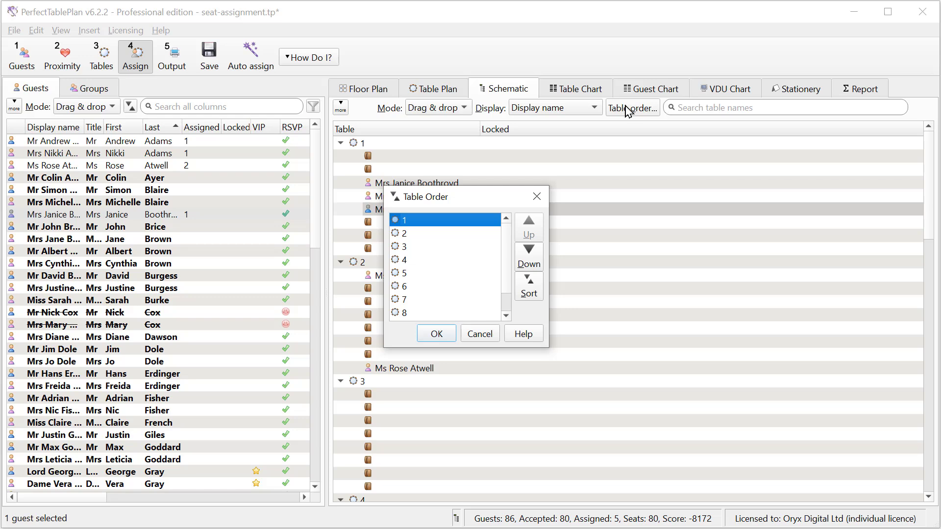
click(481, 336)
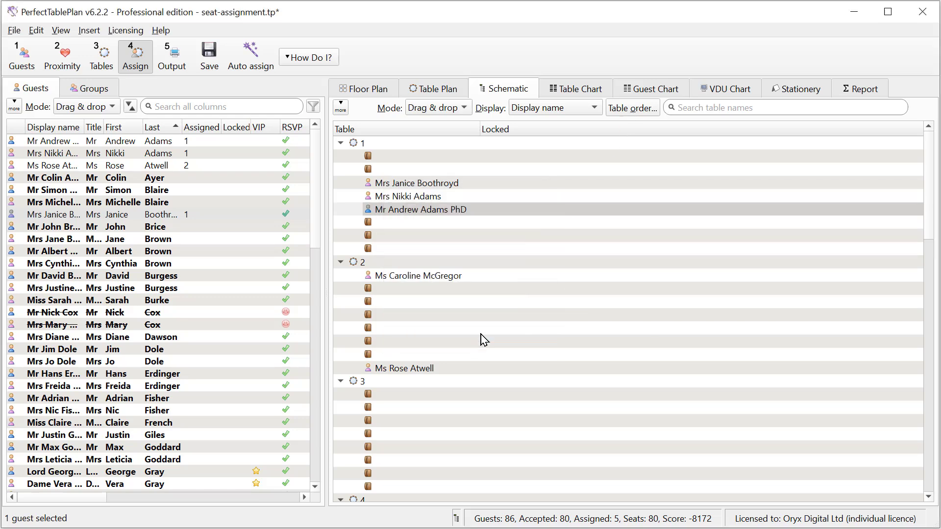
click(378, 89)
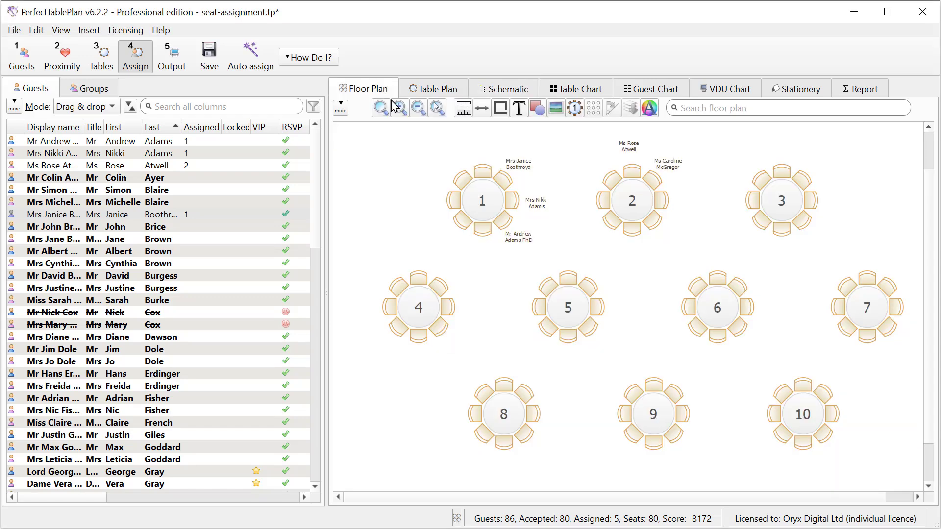
right_click(503, 185)
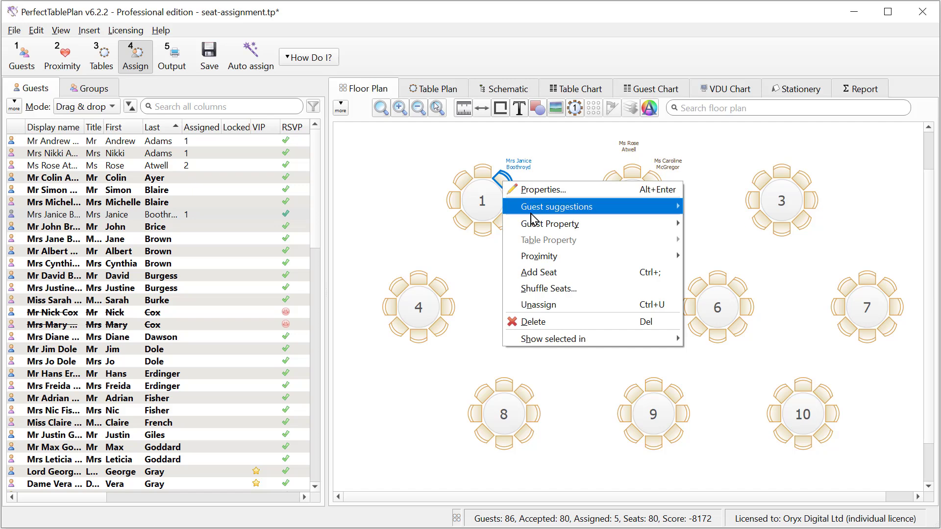
Set the seat-3 guest's Locked property to Yes and confirm she can't be moved.
mouse_move(637, 224)
mouse_move(784, 418)
click(818, 419)
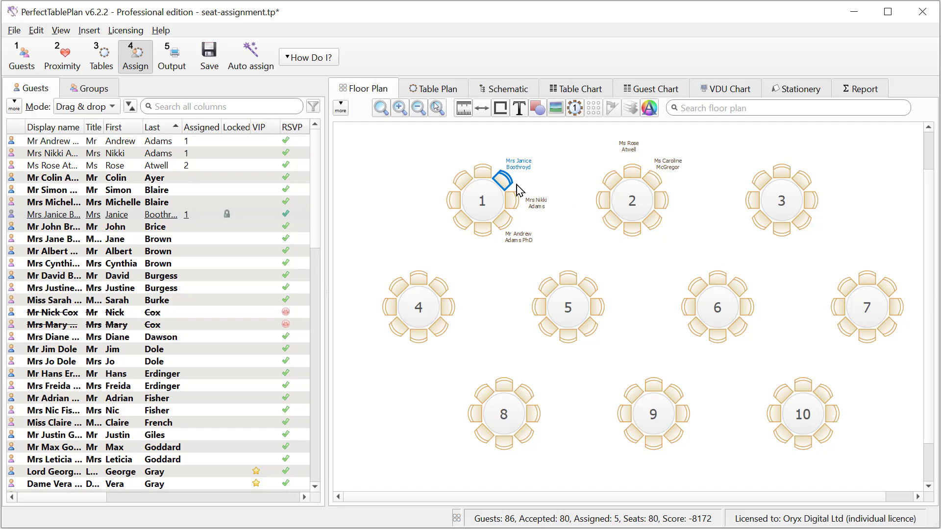
mouse_move(506, 189)
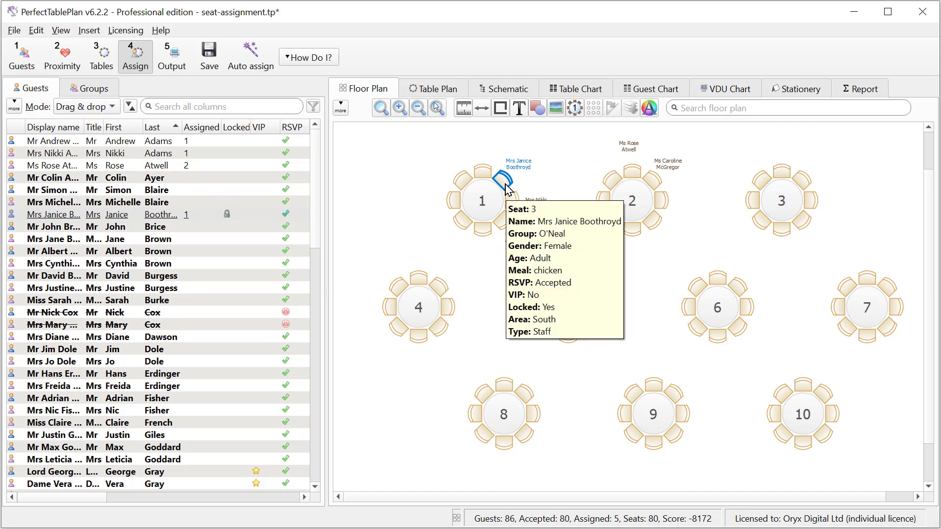
drag(506, 189, 492, 181)
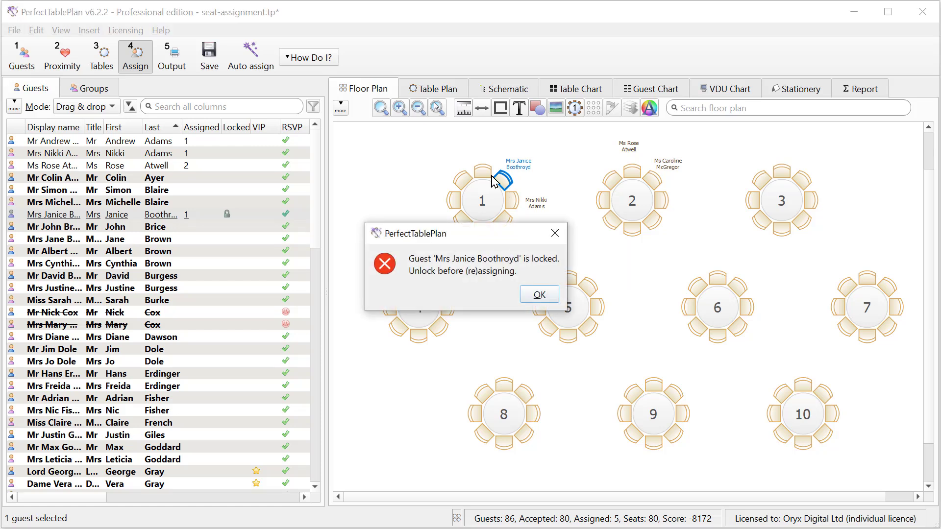
click(539, 296)
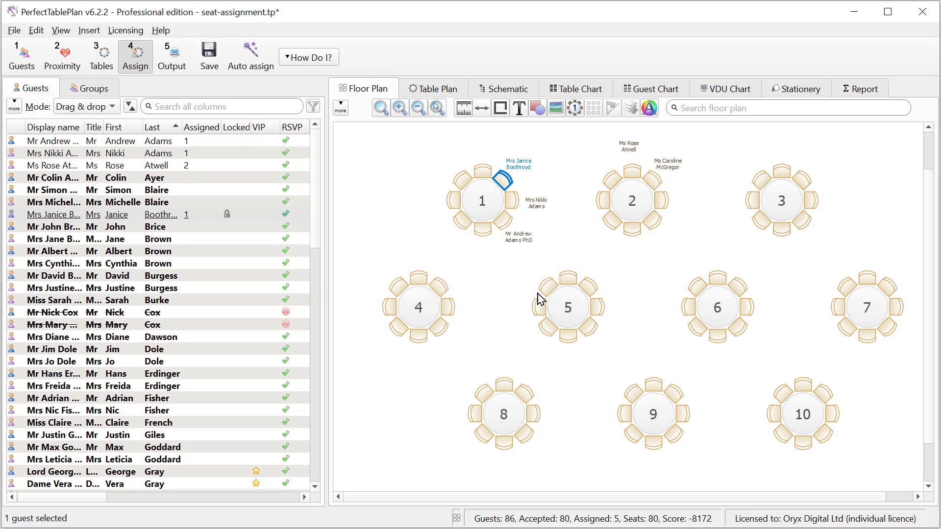
Set that guest's Locked property back to No.
right_click(513, 185)
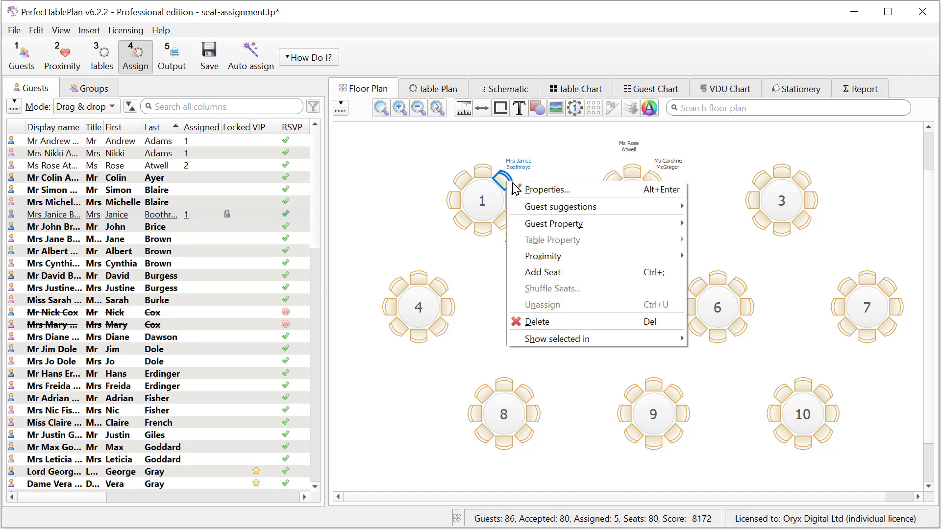
mouse_move(554, 223)
mouse_move(735, 417)
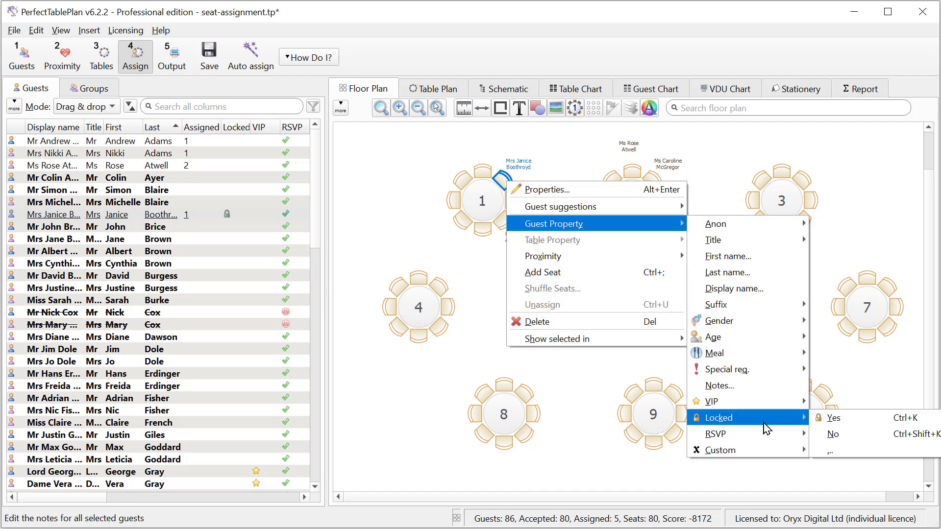
click(842, 434)
Turn on Freeze floor plan and confirm table 1 stays put when dragged.
click(341, 107)
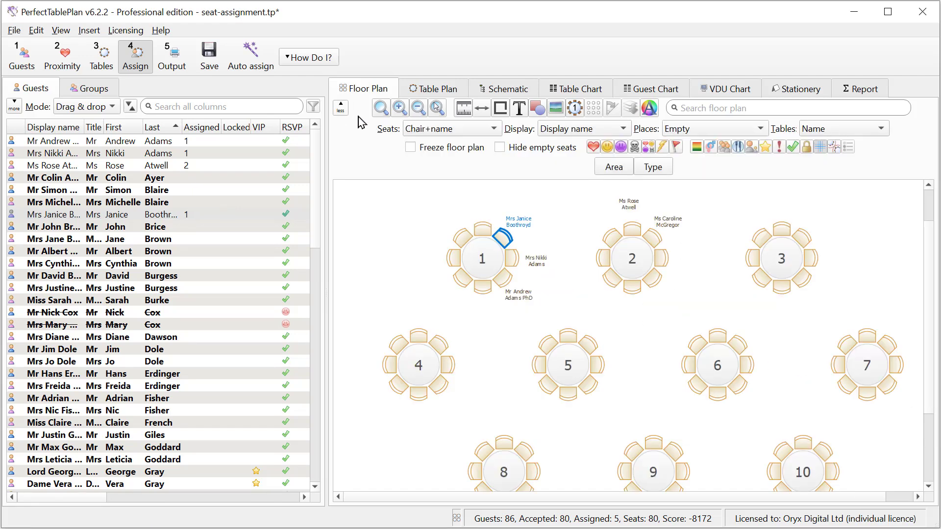
click(412, 154)
drag(487, 265, 418, 234)
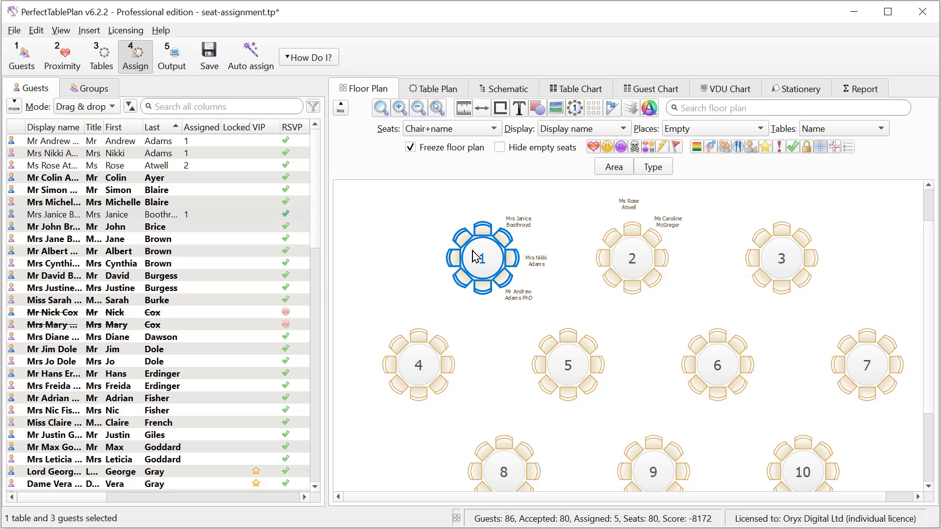
click(37, 30)
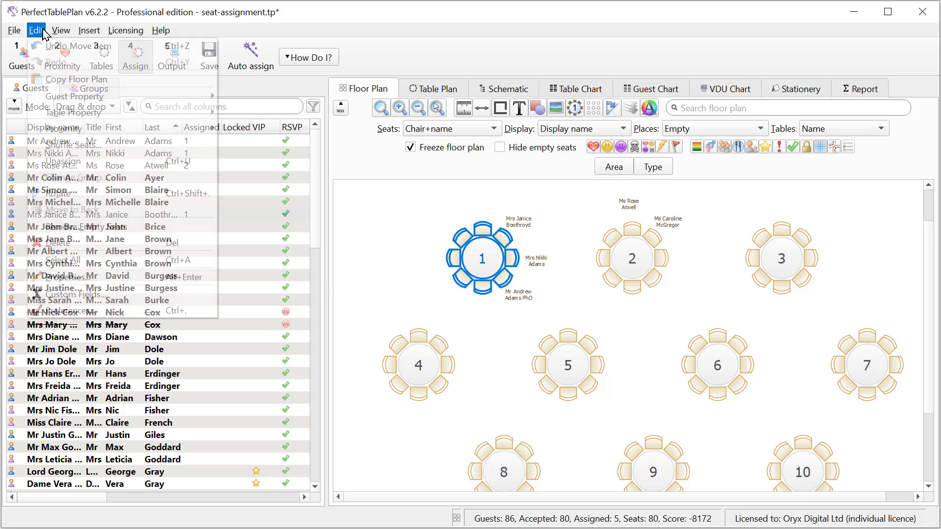
click(79, 312)
click(398, 81)
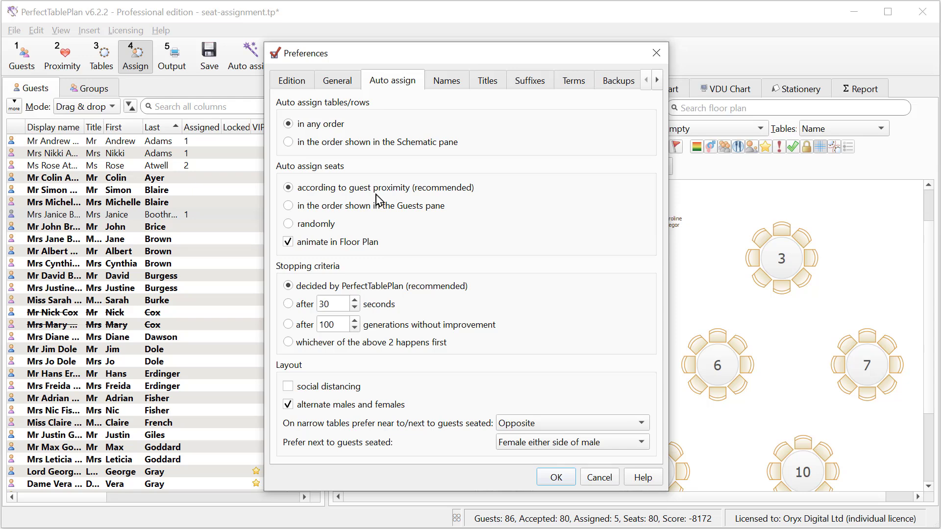
click(384, 207)
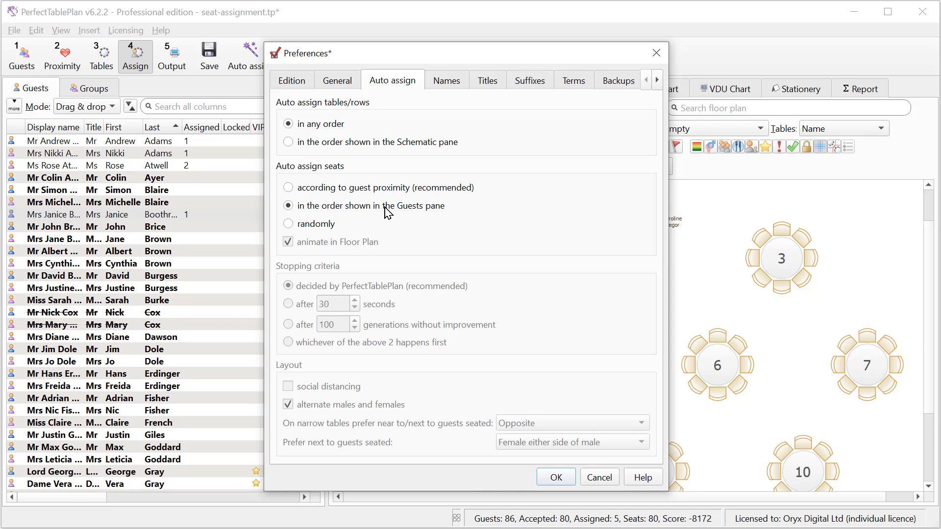
click(302, 226)
click(305, 189)
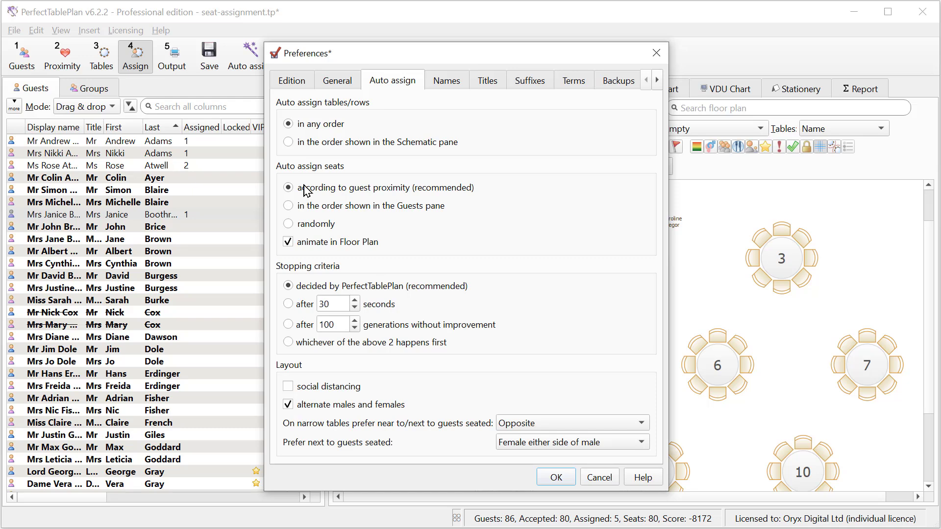
click(556, 478)
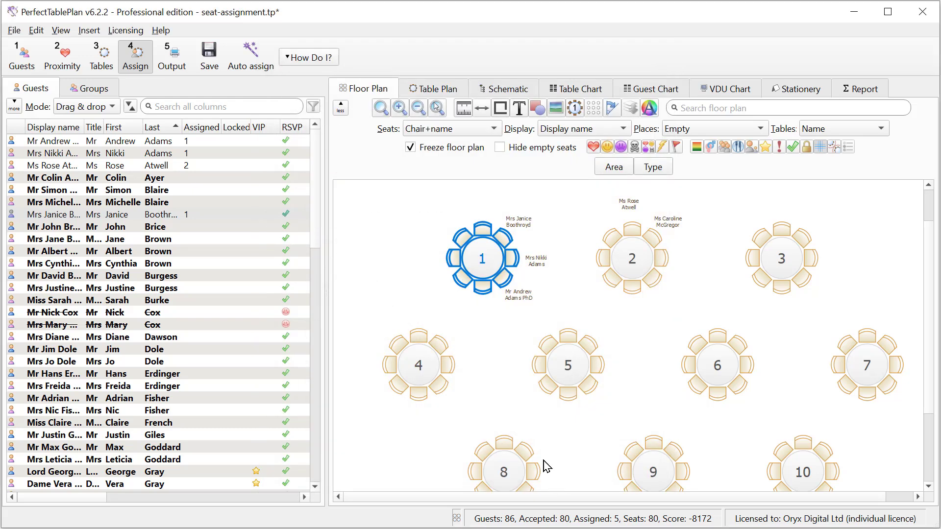
click(61, 61)
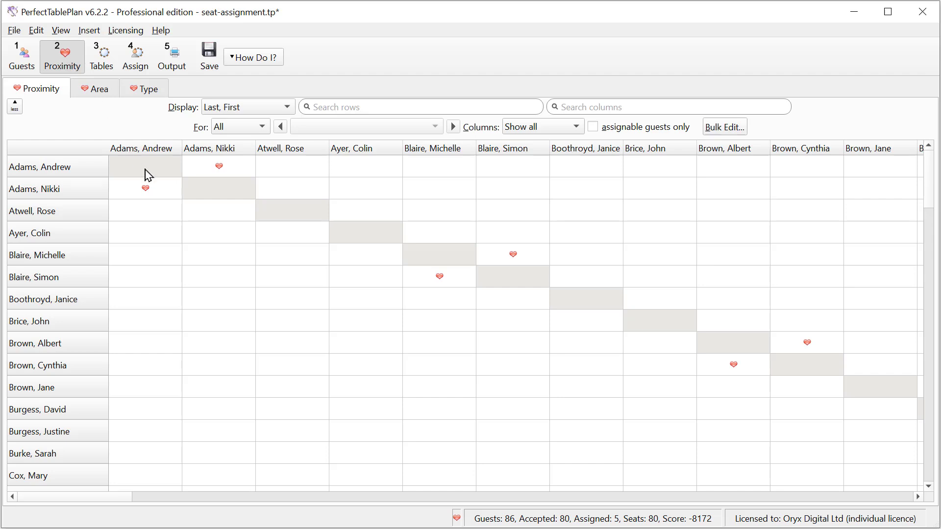
click(163, 189)
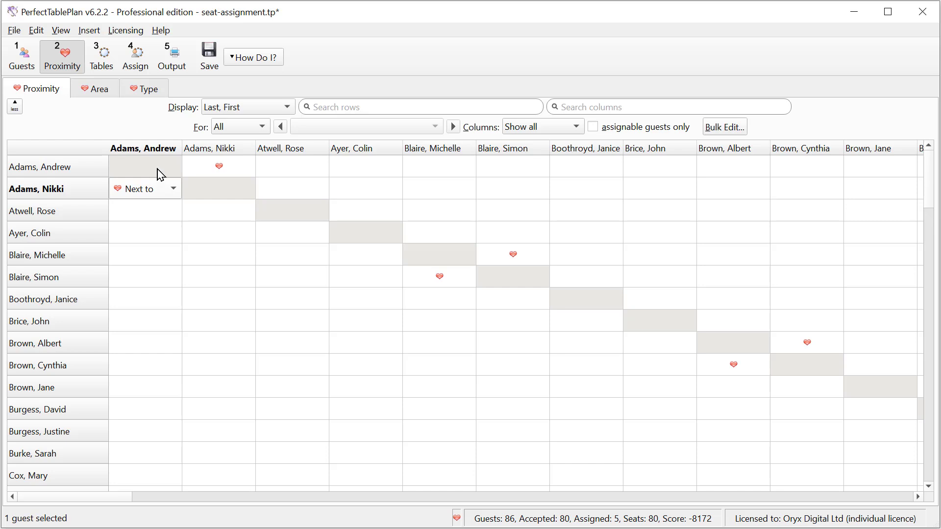
Unassign everyone at tables 1 and 2, fit the plan to view, and run Auto assign.
click(136, 66)
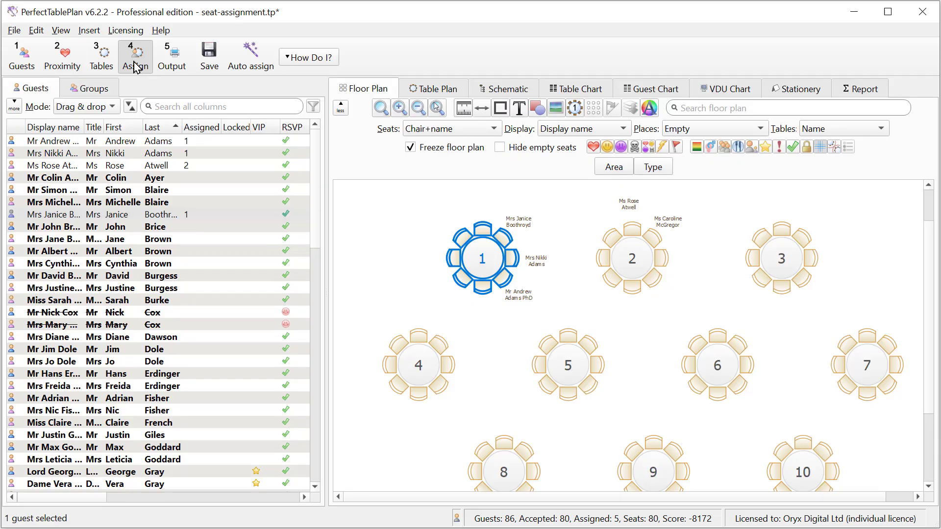
drag(403, 200, 693, 300)
right_click(642, 260)
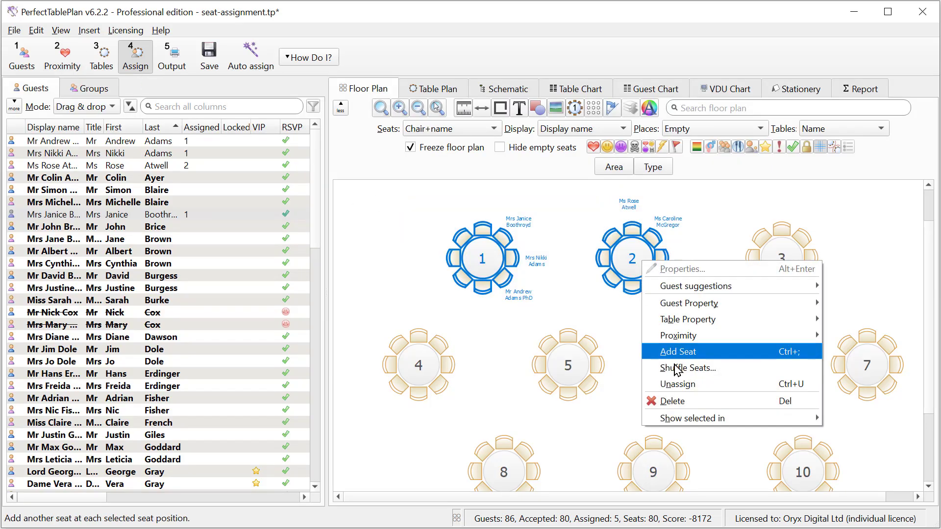
click(680, 385)
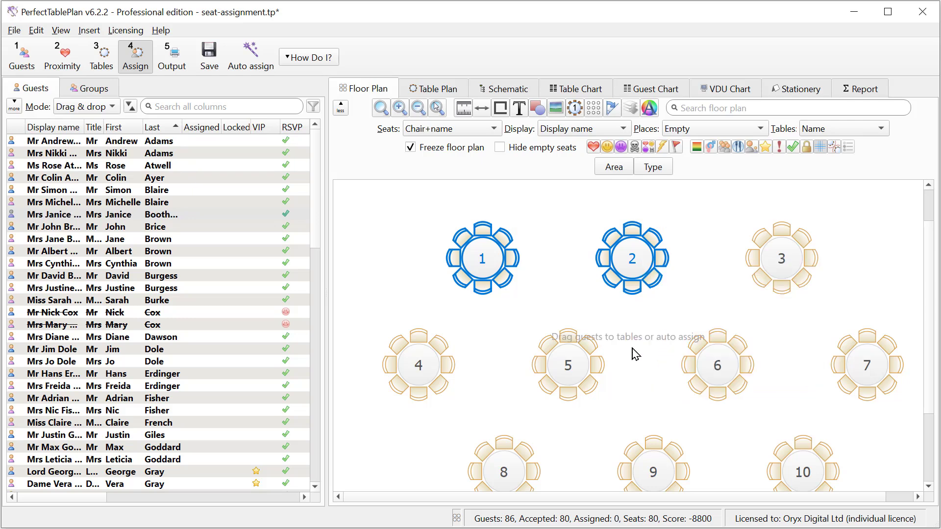
click(386, 112)
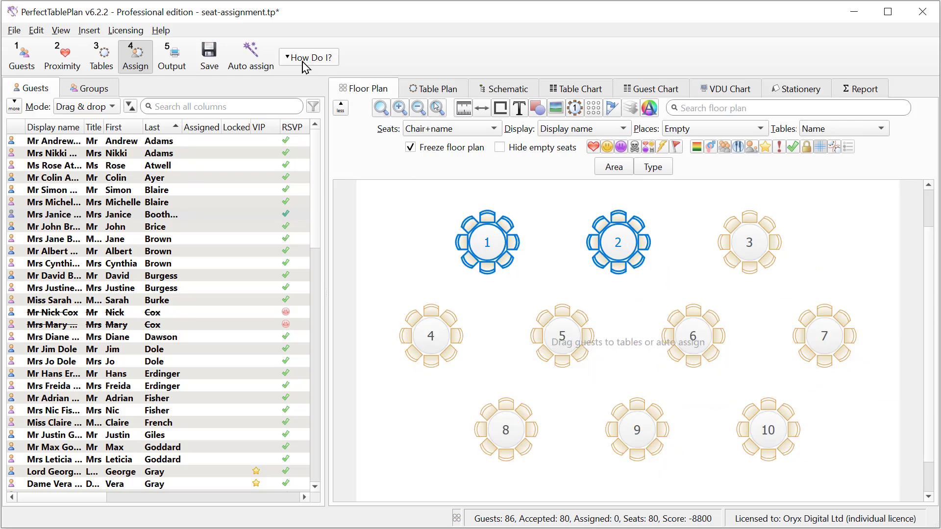
click(251, 63)
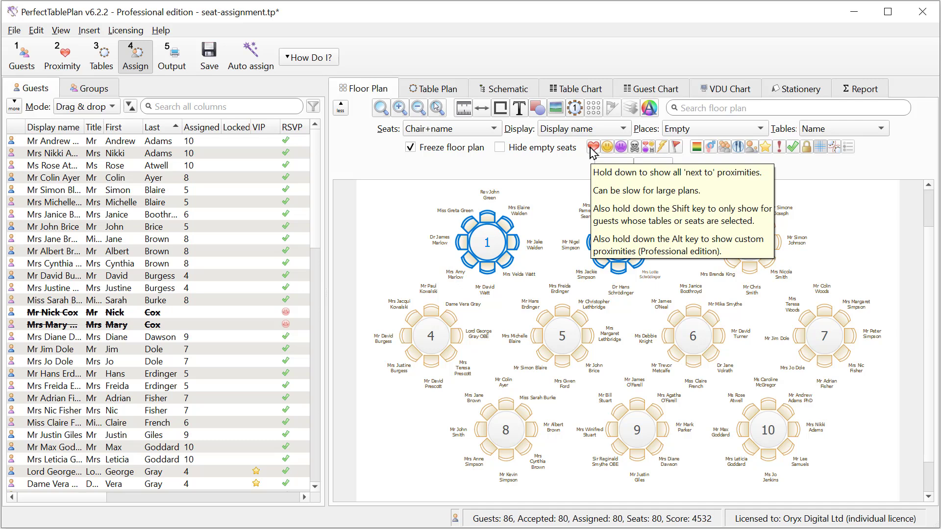
Show next-to and all proximities, swap guests between tables 2 and 3, then colour seats by happiness.
click(593, 147)
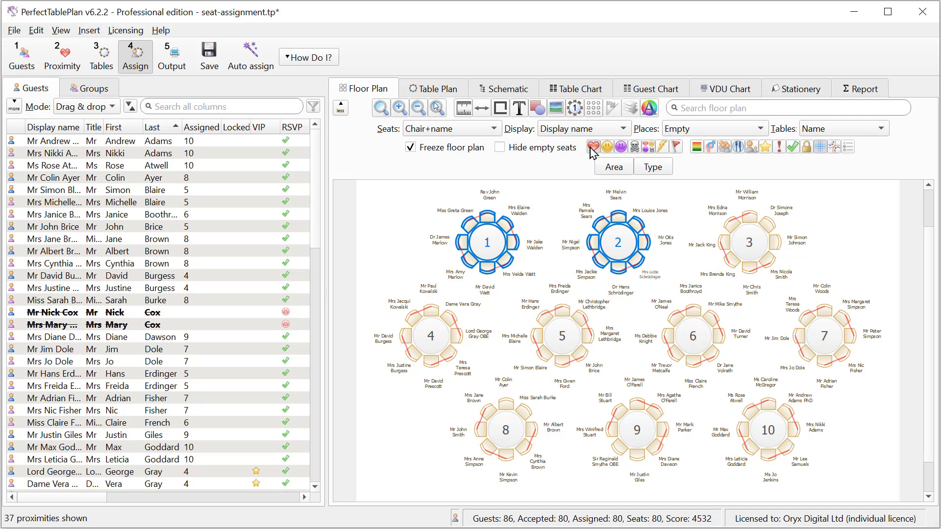
click(647, 148)
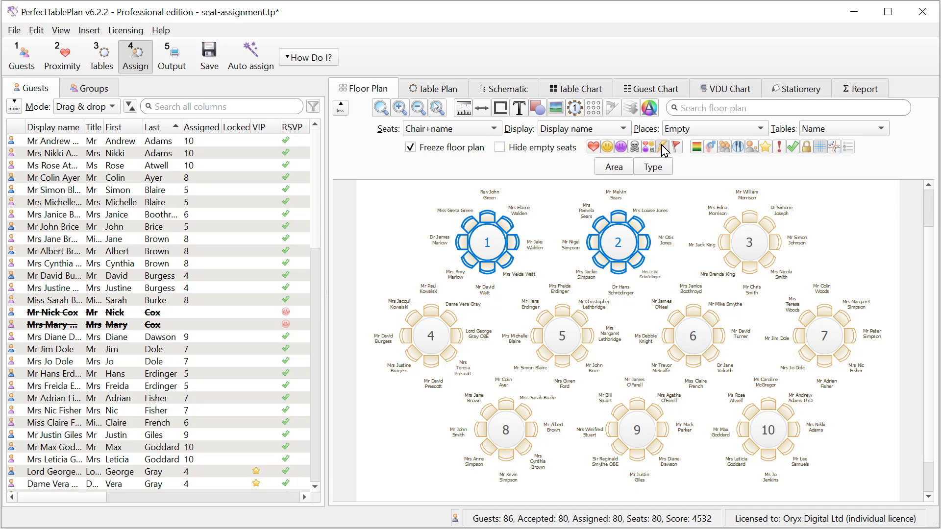
drag(635, 224, 749, 216)
click(662, 147)
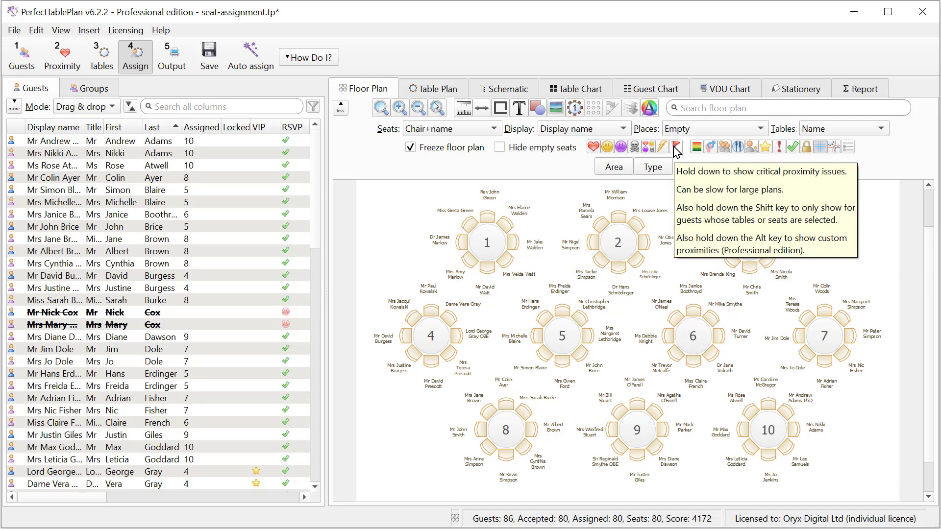
click(695, 148)
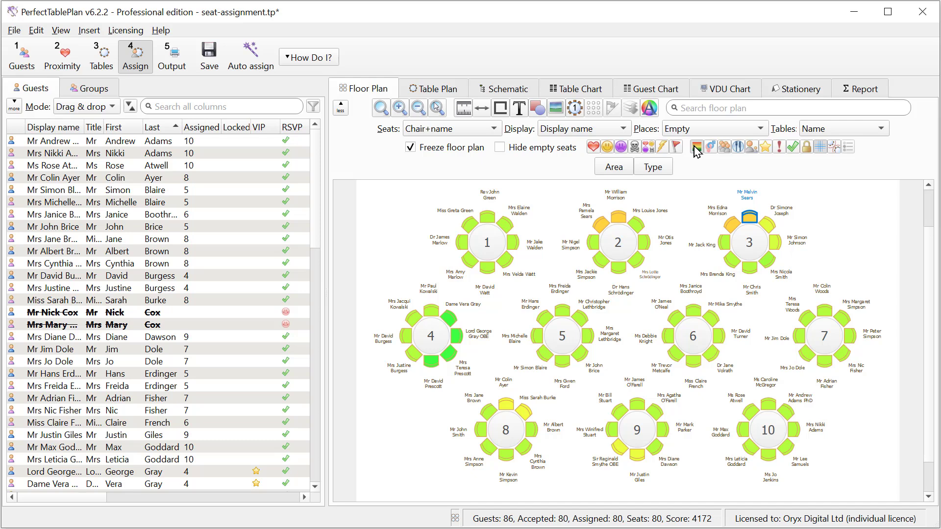
Set the two selected table 3 guests to Not near, then auto-assign to reach score 4532.
ctrl+click(732, 225)
right_click(731, 226)
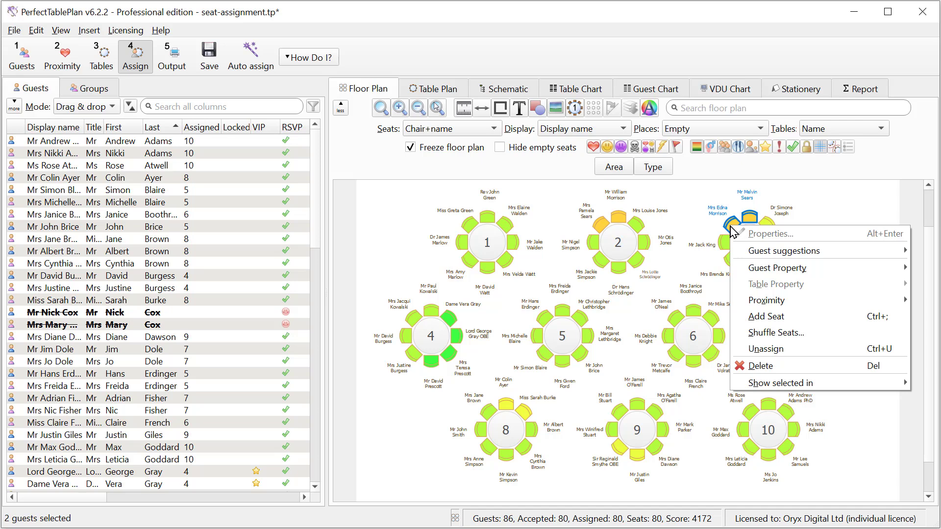
mouse_move(765, 300)
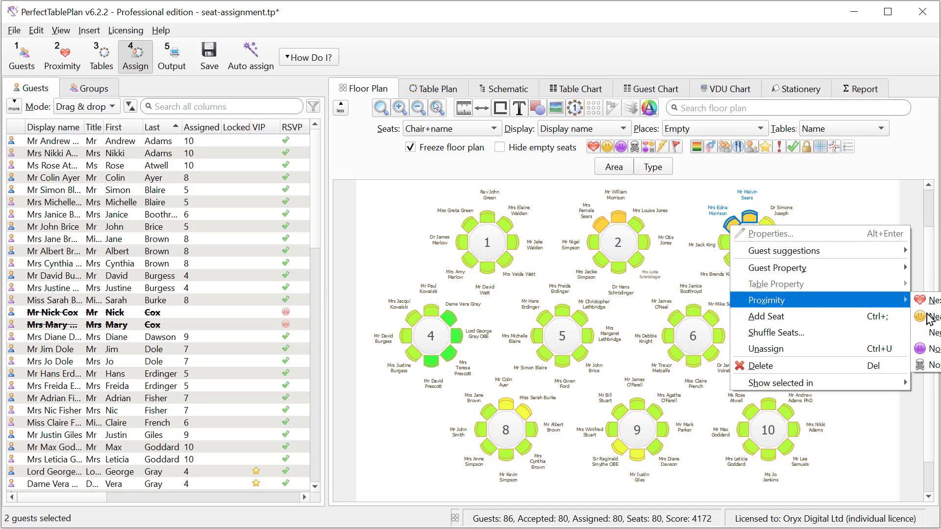
click(928, 365)
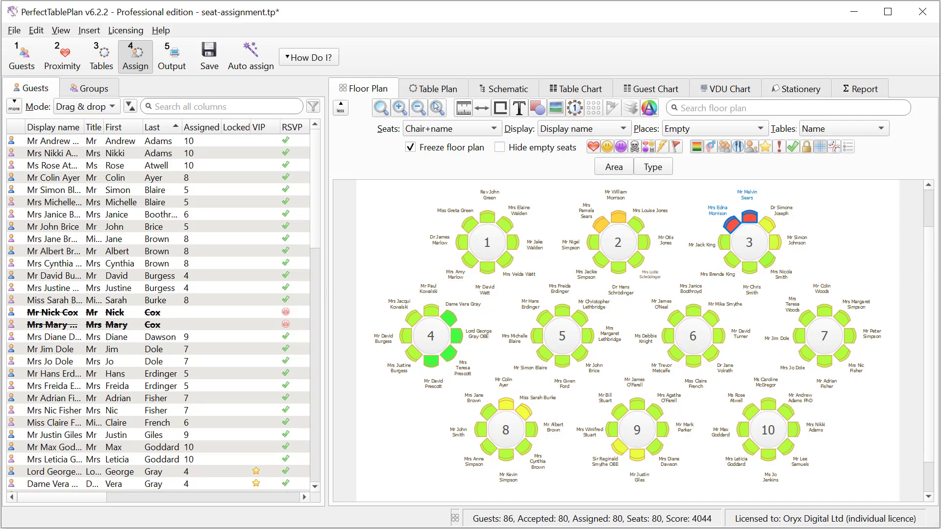
click(255, 64)
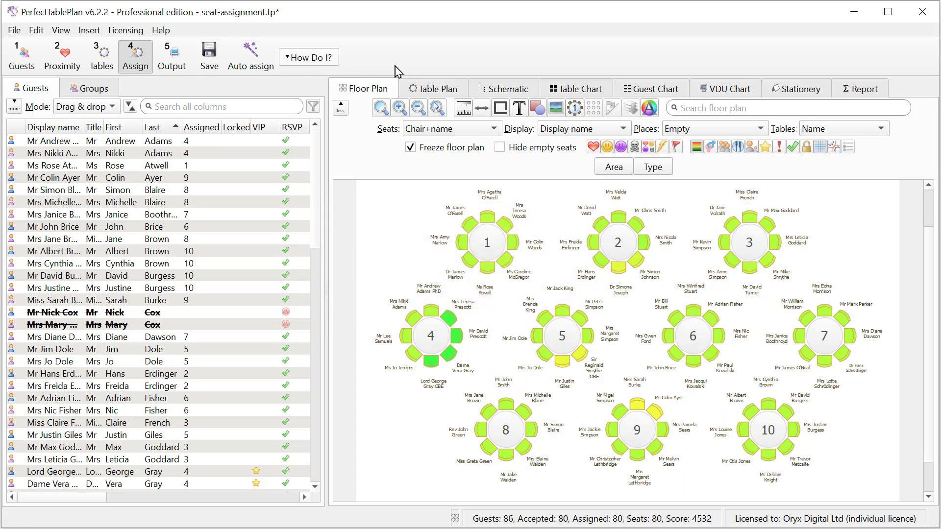
Turn proximity lines off, then colour seats by gender, by group, and finally by meal choice.
click(635, 147)
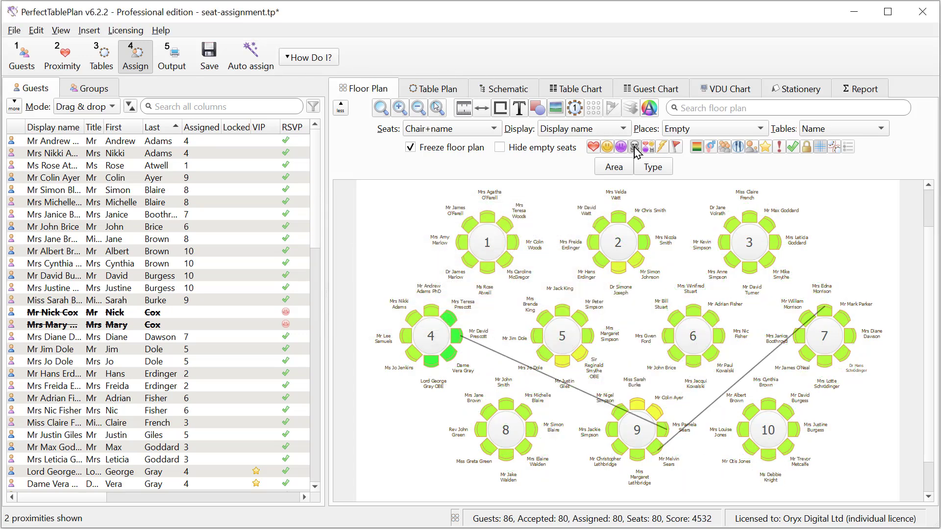
click(635, 147)
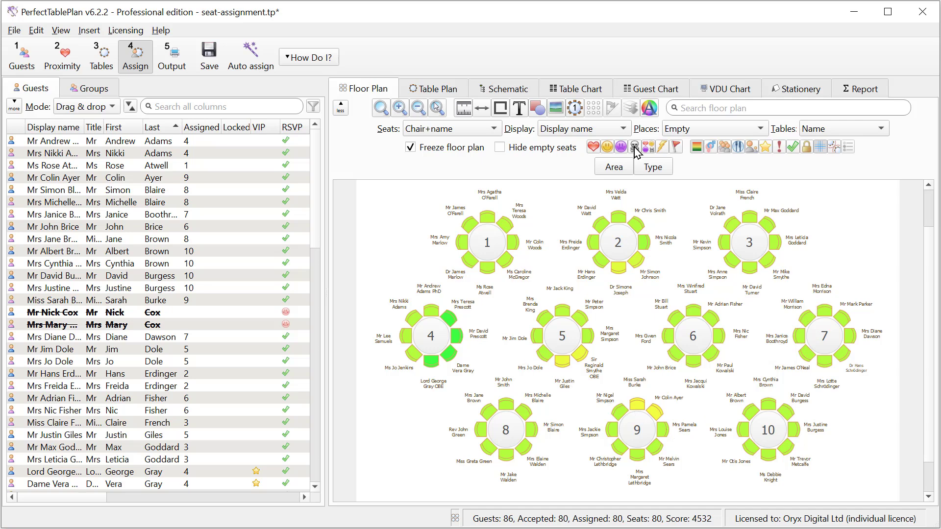
click(710, 148)
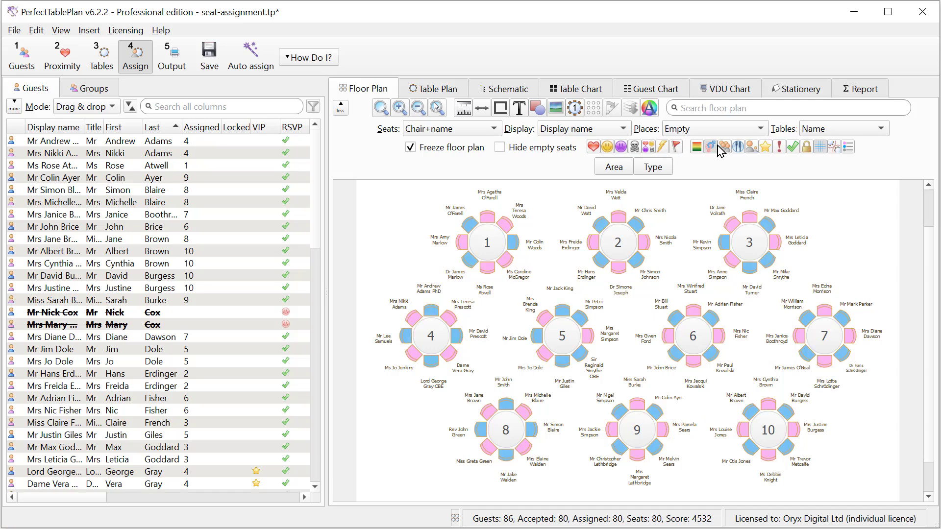
click(725, 147)
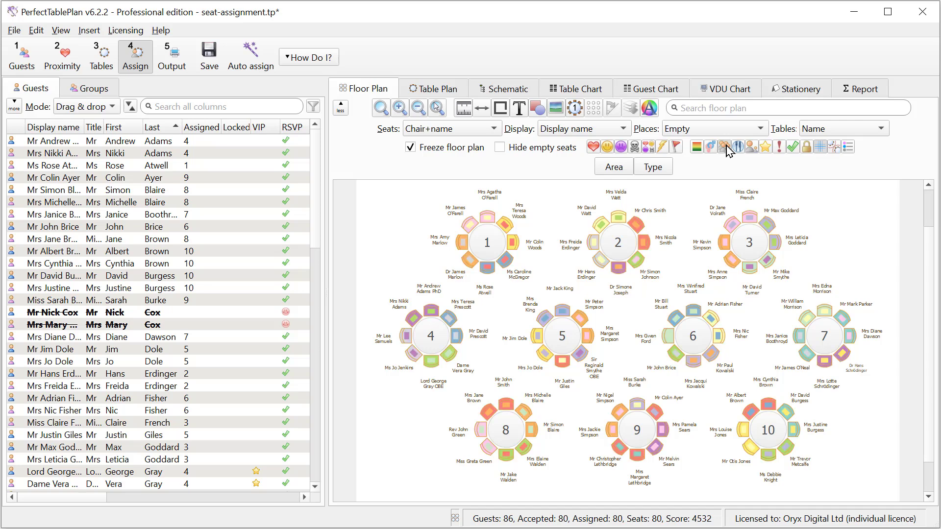
click(737, 147)
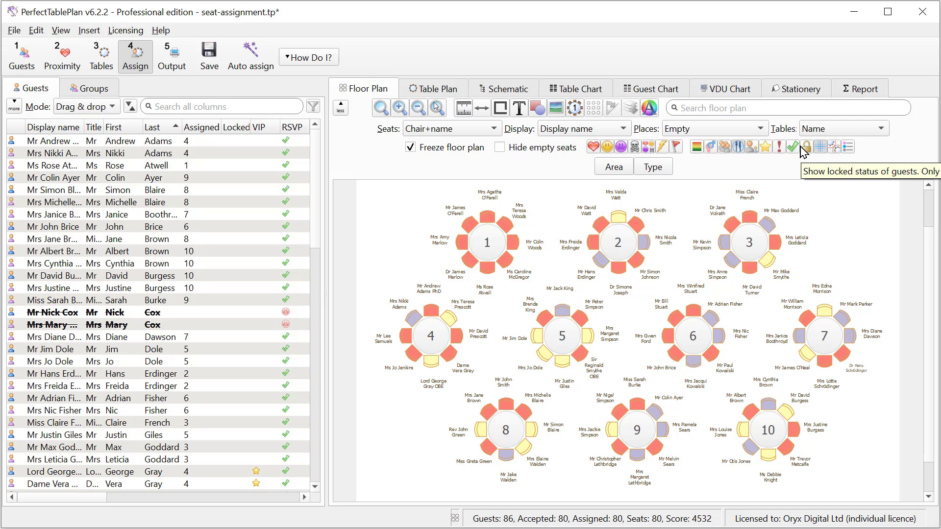
Show the meal legend, move it near the plan's top-left, hide it, and rerun auto-assign.
click(848, 149)
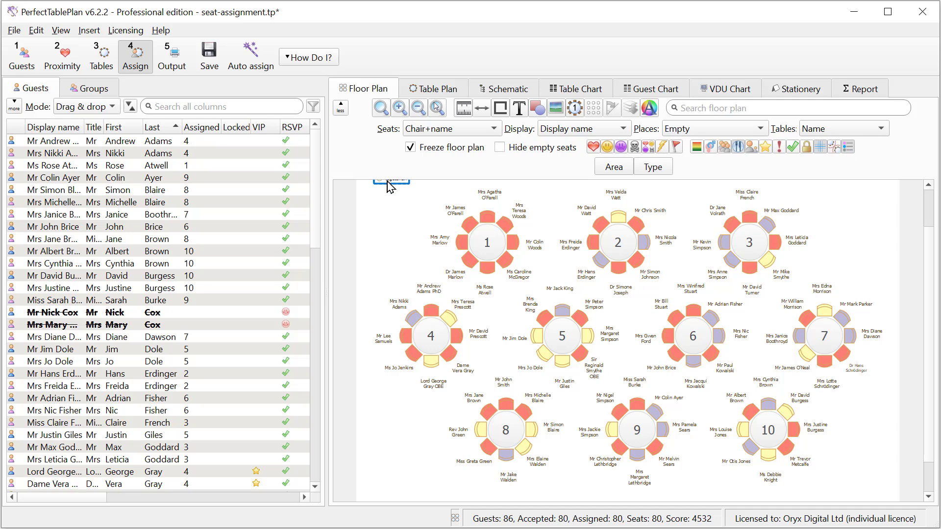
drag(389, 183, 391, 216)
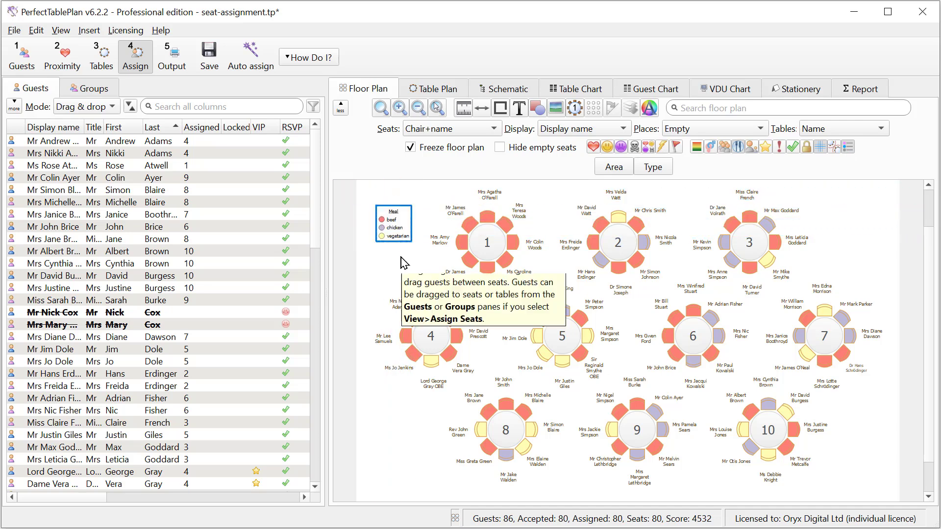
click(849, 147)
click(251, 63)
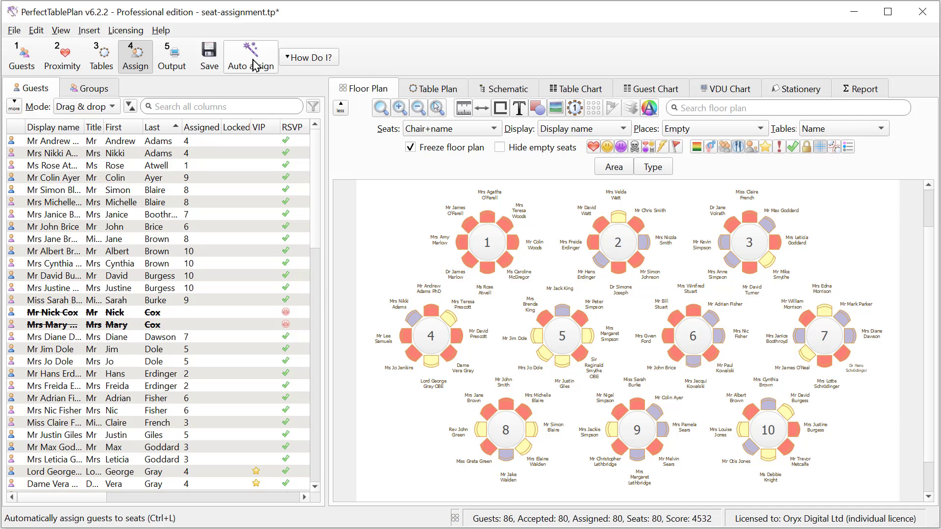
Set the seat style to Circular+name and colour the seats by guest group.
click(410, 128)
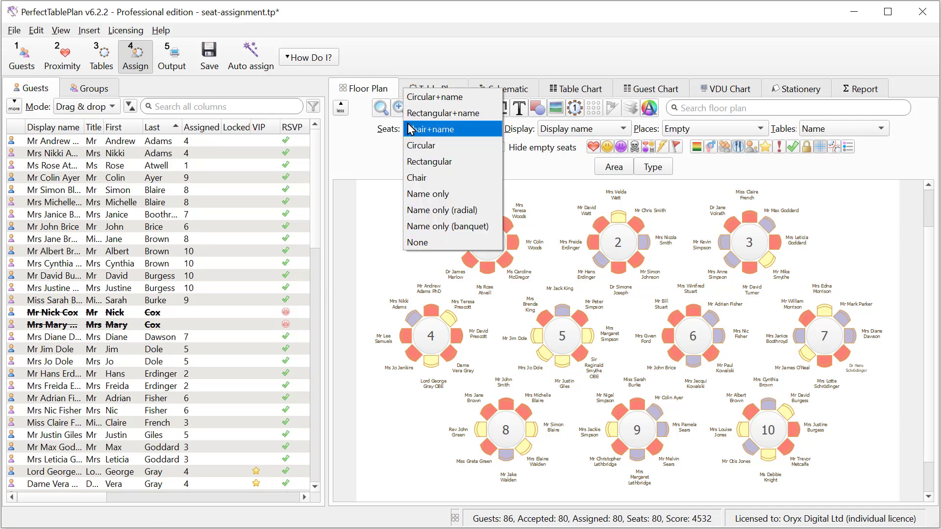
click(414, 97)
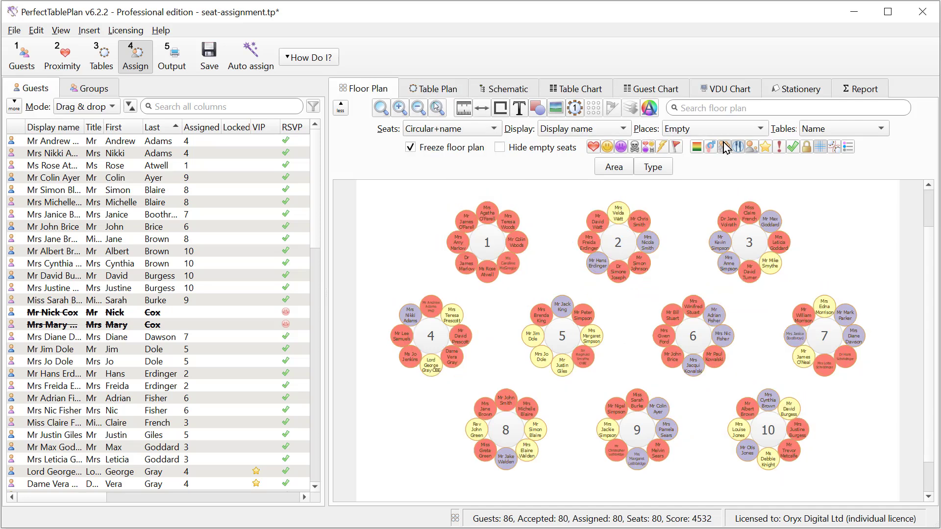
click(724, 146)
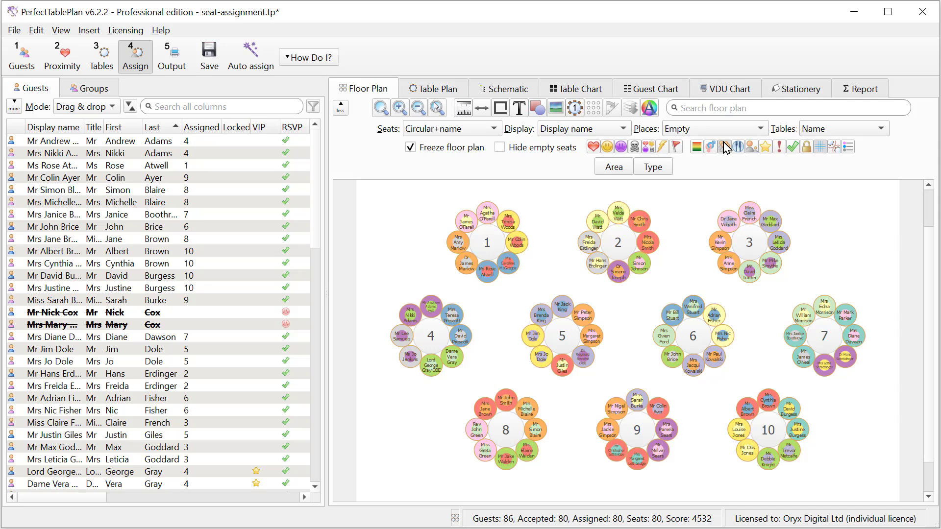
click(36, 30)
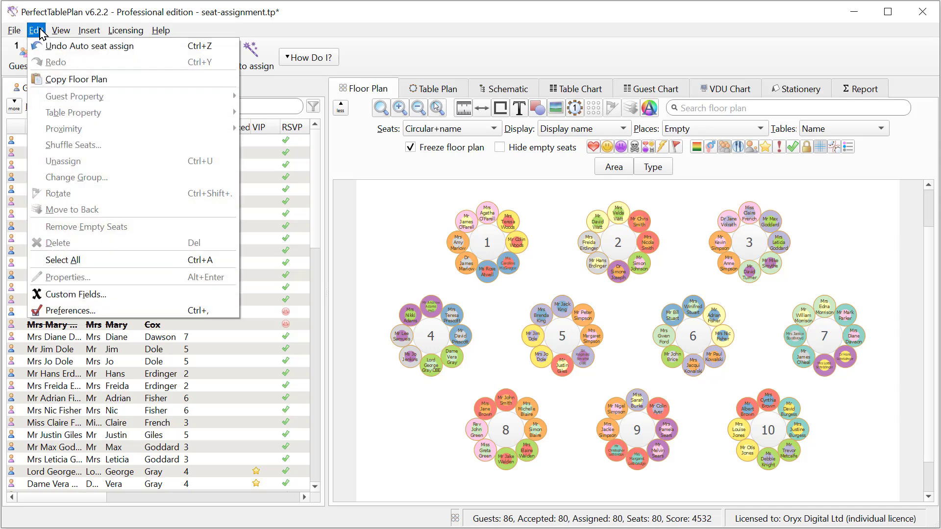
click(58, 295)
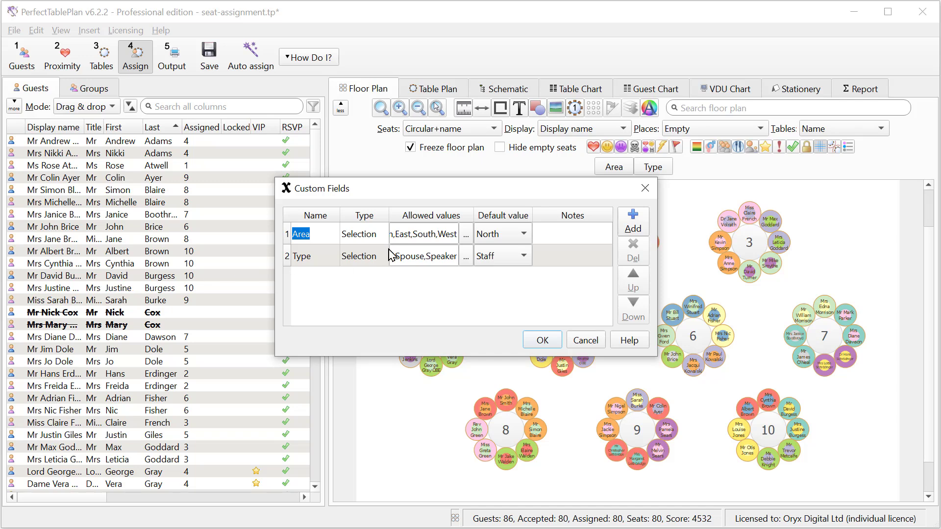
click(466, 235)
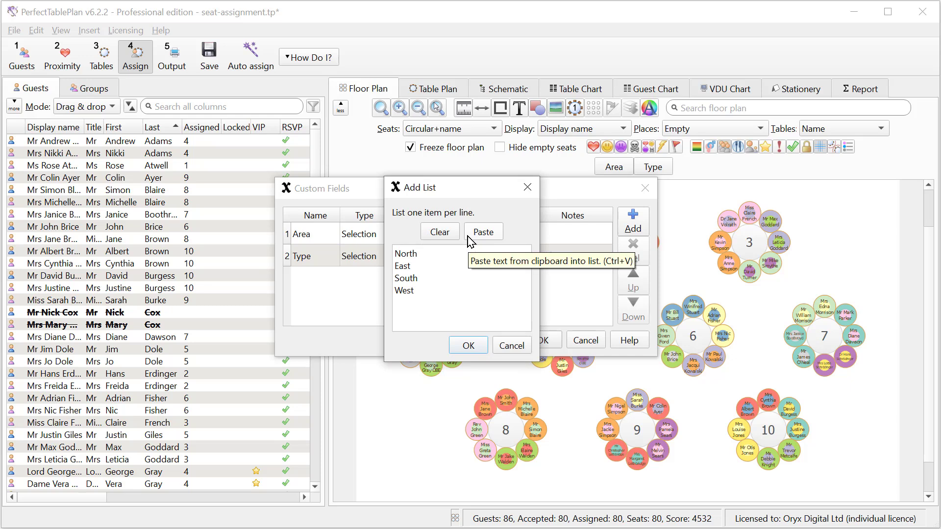
click(511, 345)
click(463, 260)
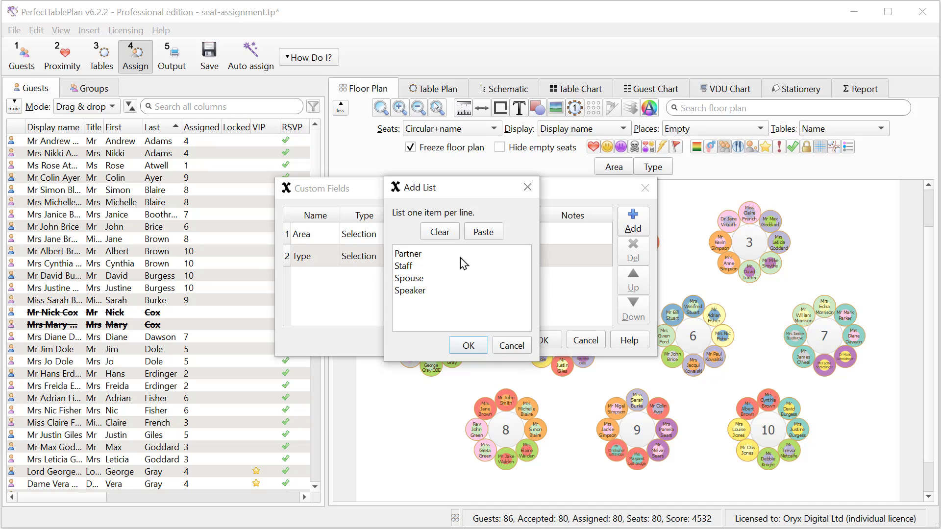
click(511, 345)
click(585, 340)
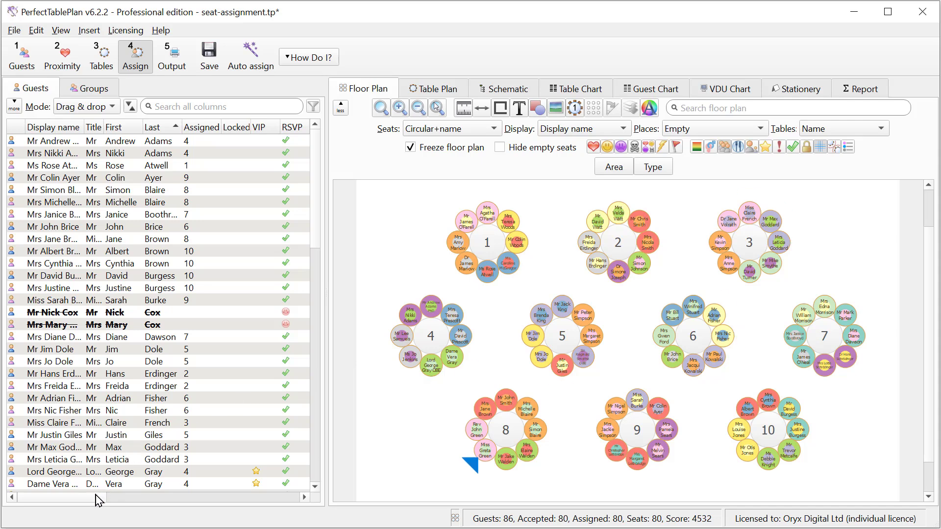
Colour the seats by guest area, then switch the colouring to guest type.
drag(104, 500, 305, 503)
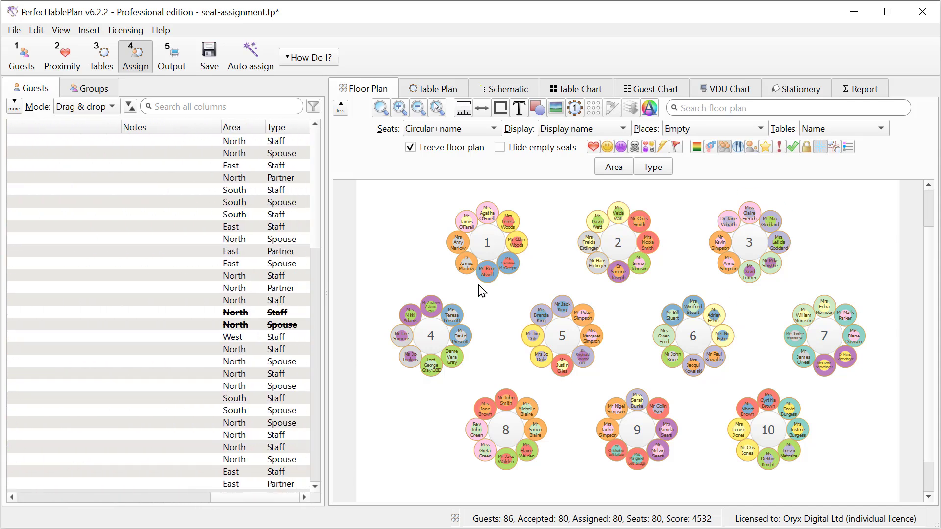
click(612, 168)
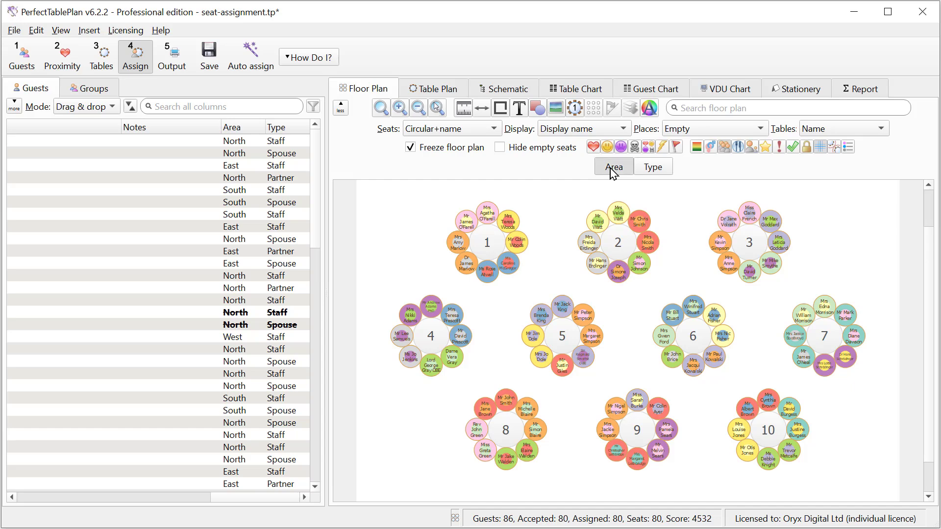
click(653, 168)
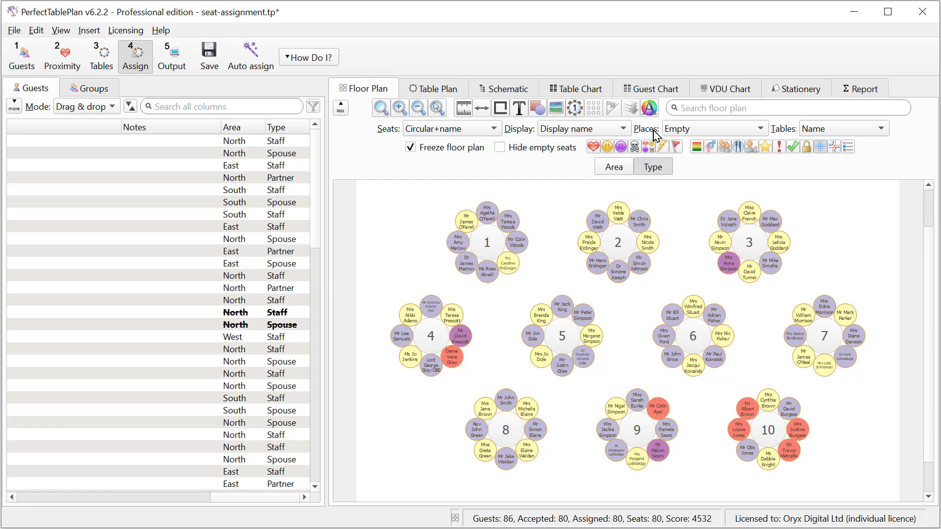
Set the Partner visualisation colour to light blue in the Fonts and Colours settings.
click(650, 107)
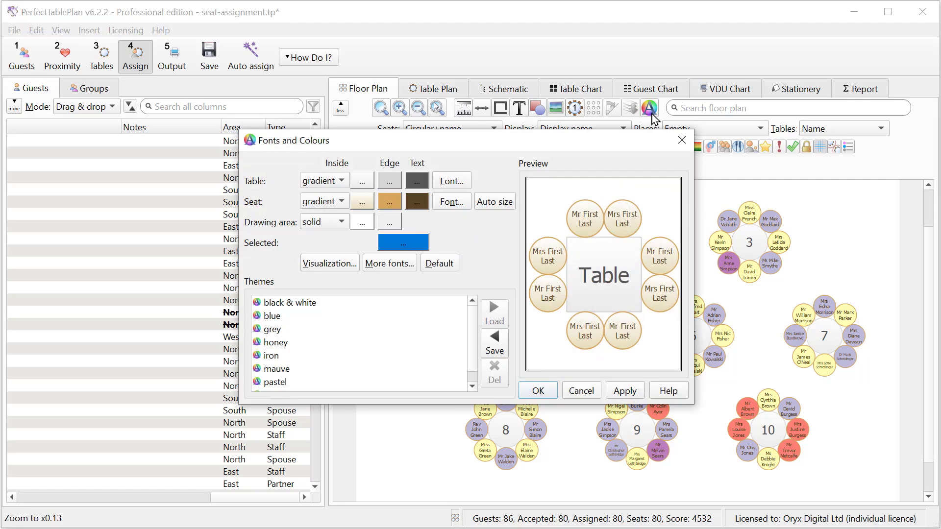
click(330, 267)
click(366, 245)
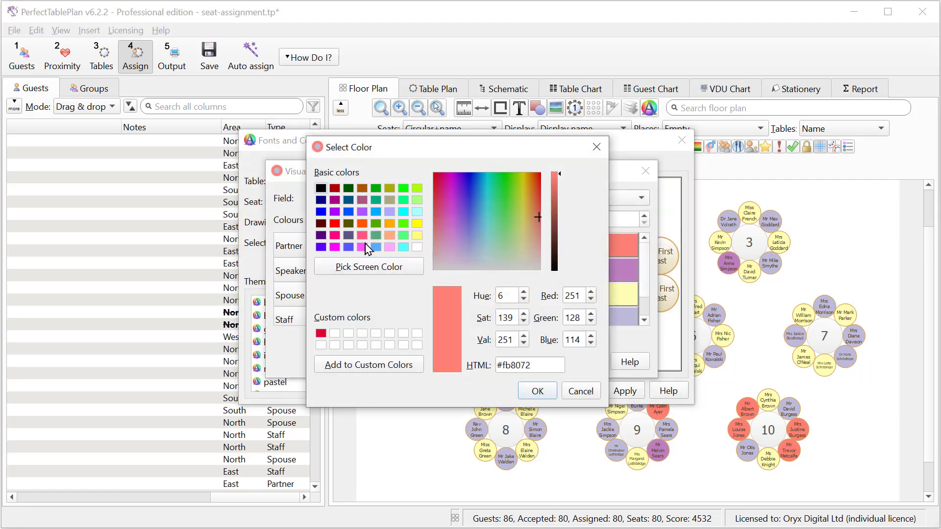
click(376, 246)
click(543, 391)
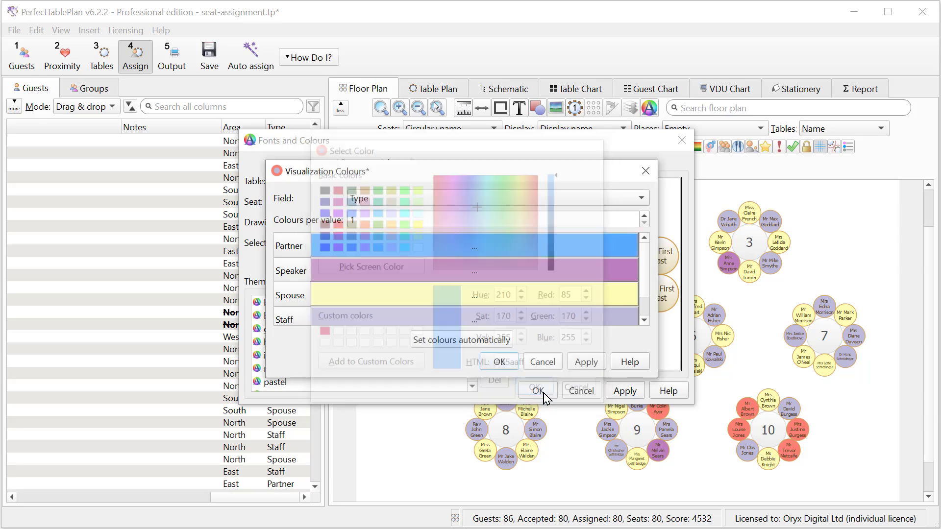
click(499, 362)
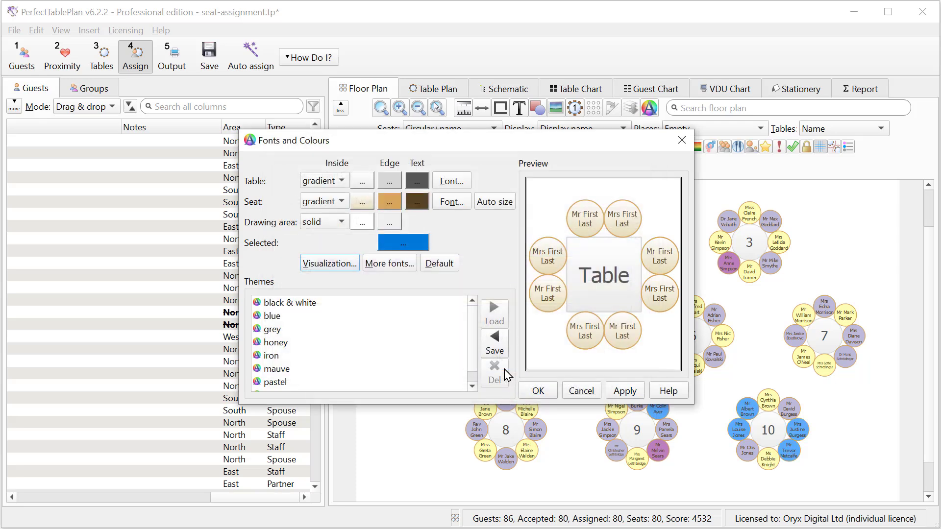
click(536, 390)
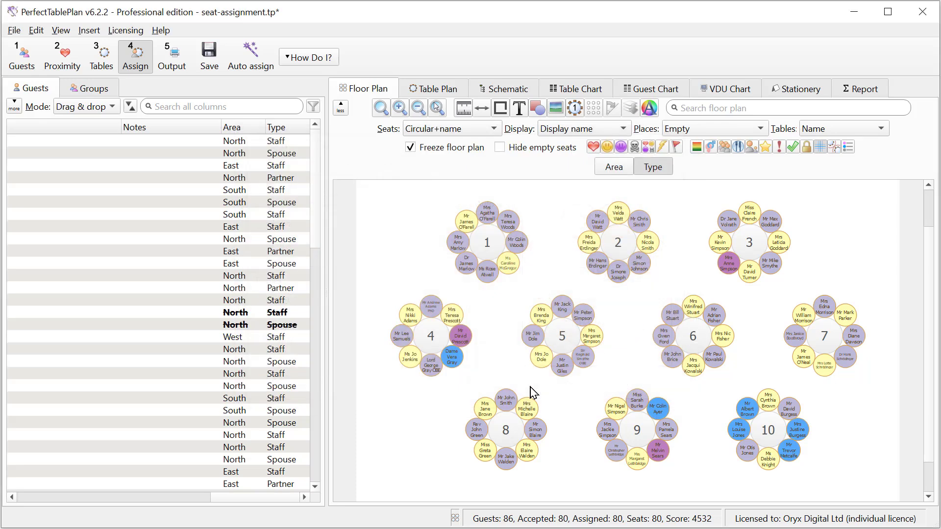
click(73, 62)
Set North/North, East/East, South/South and West/West area rules to Near to.
click(100, 91)
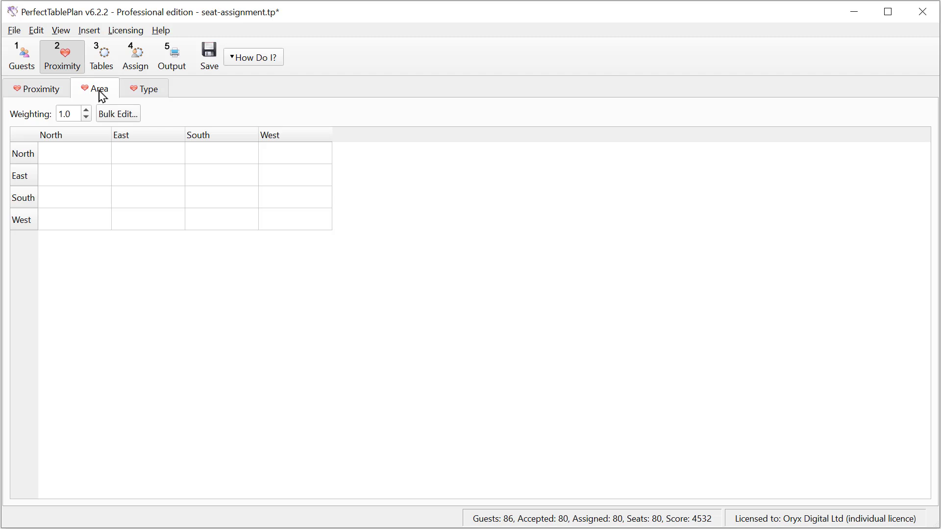
click(79, 153)
click(81, 155)
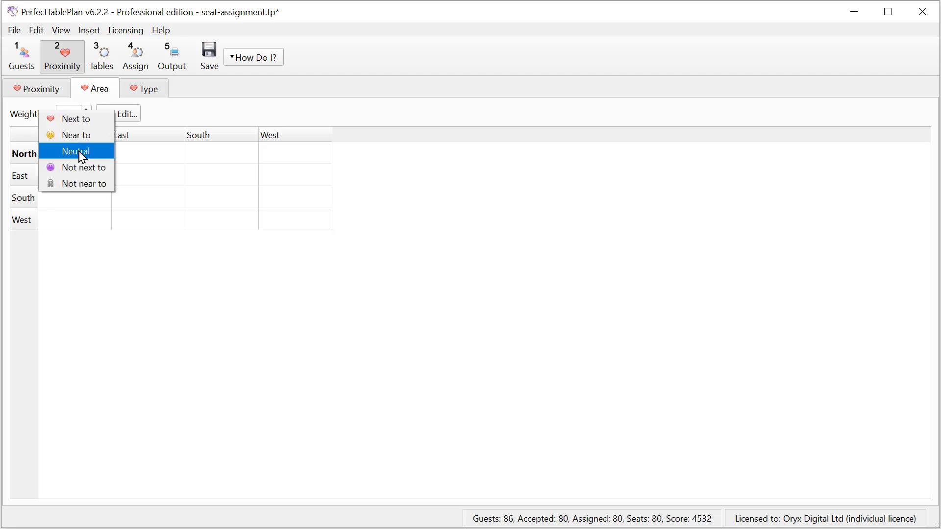
click(84, 136)
click(150, 182)
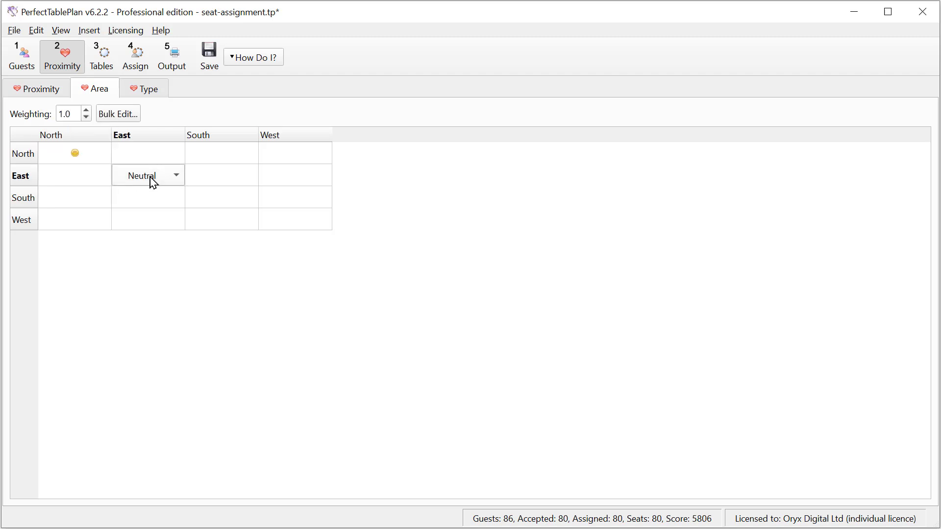
click(153, 182)
click(150, 157)
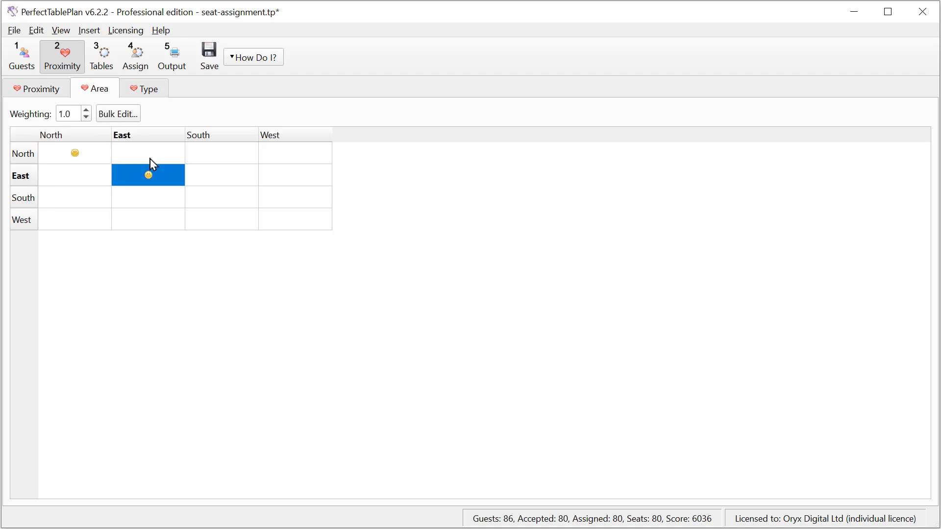
click(214, 198)
click(214, 198)
click(218, 180)
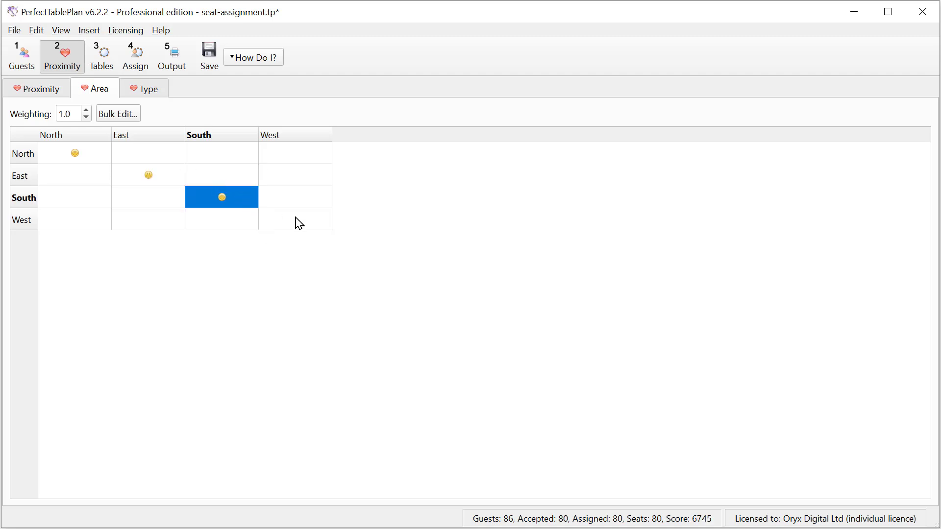
click(299, 224)
click(298, 223)
click(300, 209)
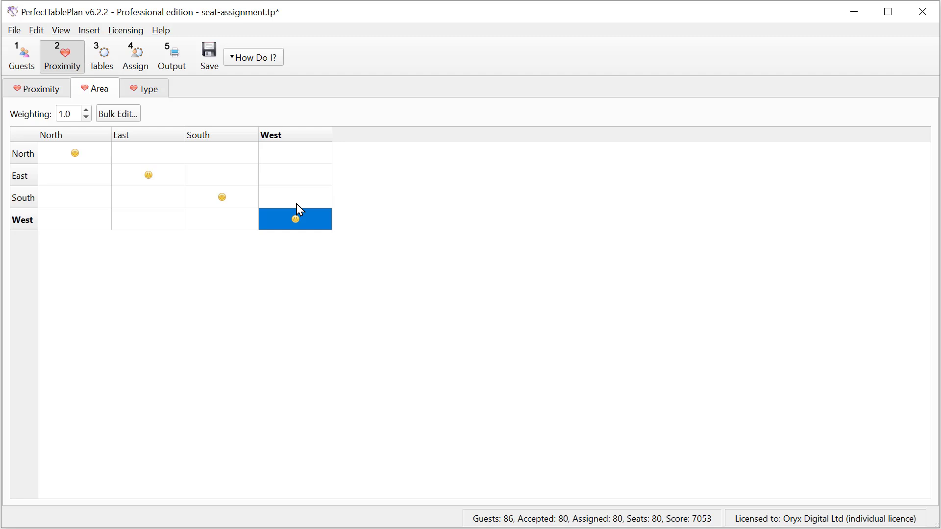
Set the Area rules' weighting to 0.5.
click(113, 116)
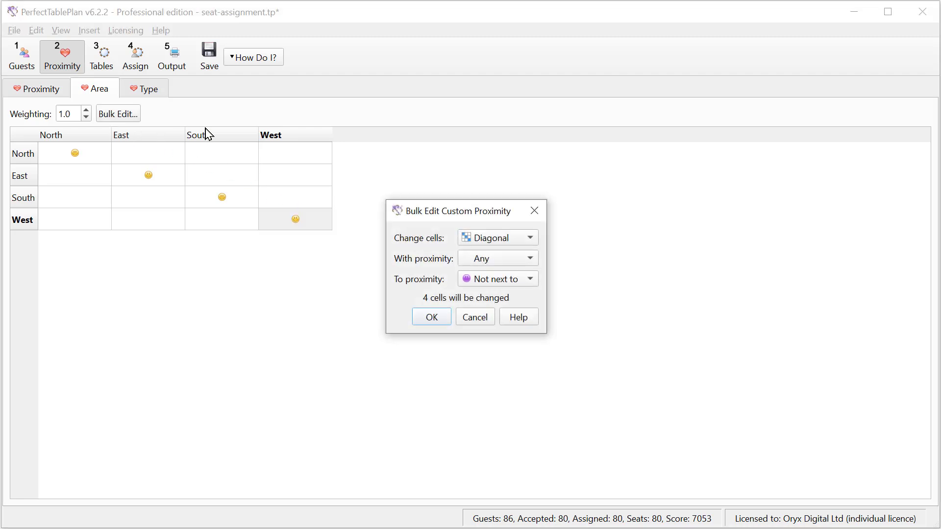
click(535, 216)
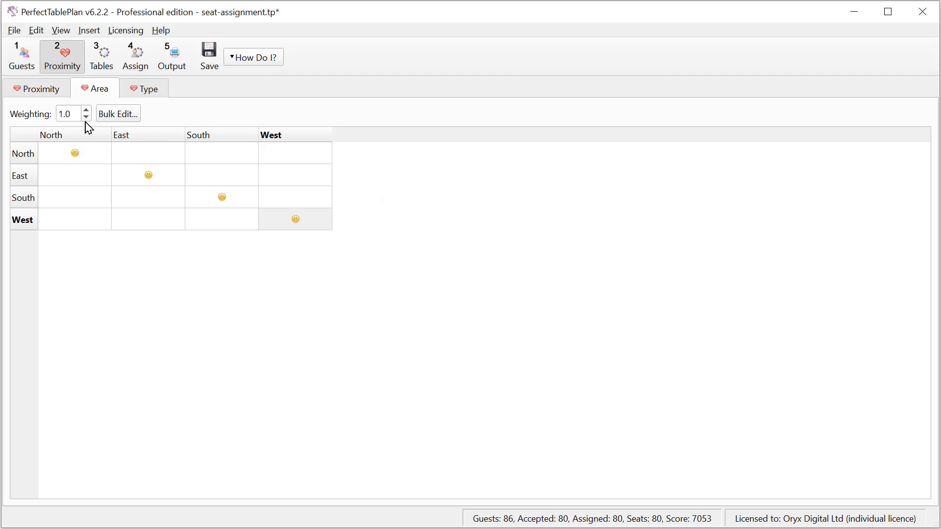
mouse_move(89, 128)
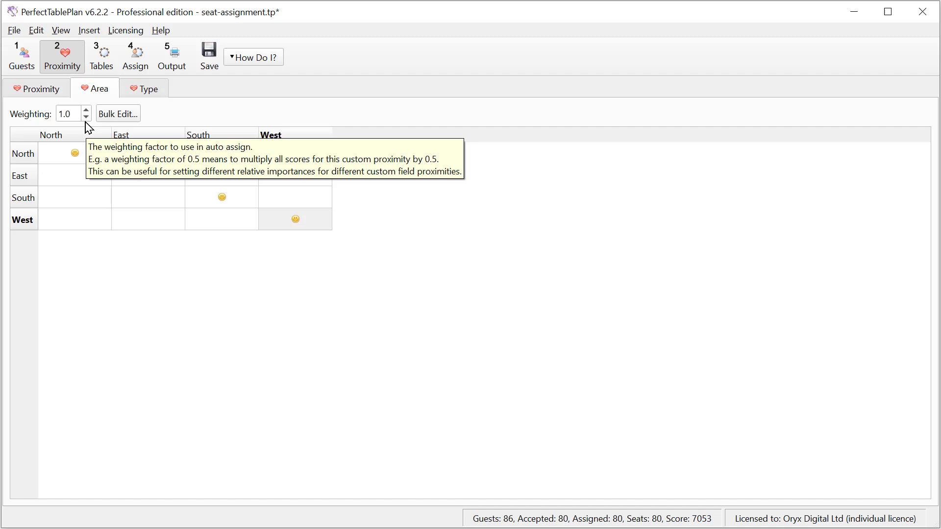
click(87, 118)
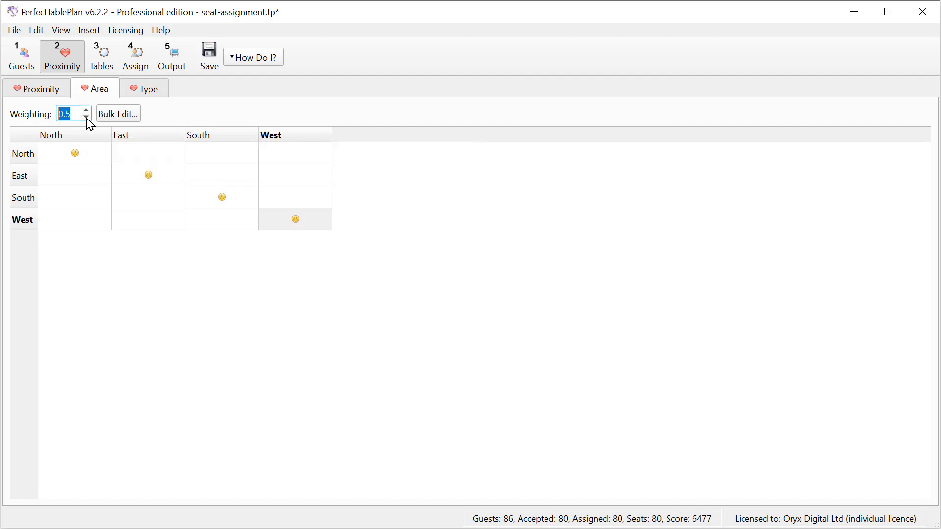
Set the Type rule Partner/Partner to Not near to and return to the floor plan.
click(148, 92)
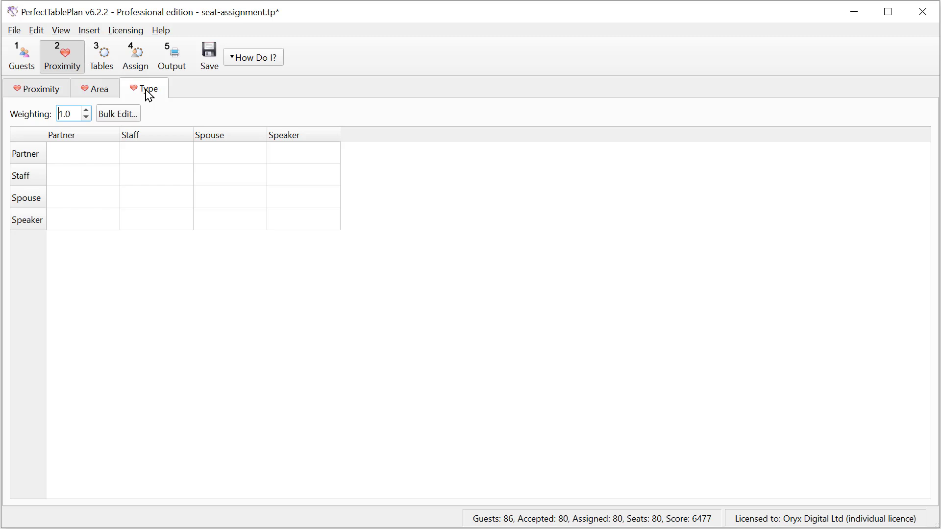
click(93, 158)
click(92, 162)
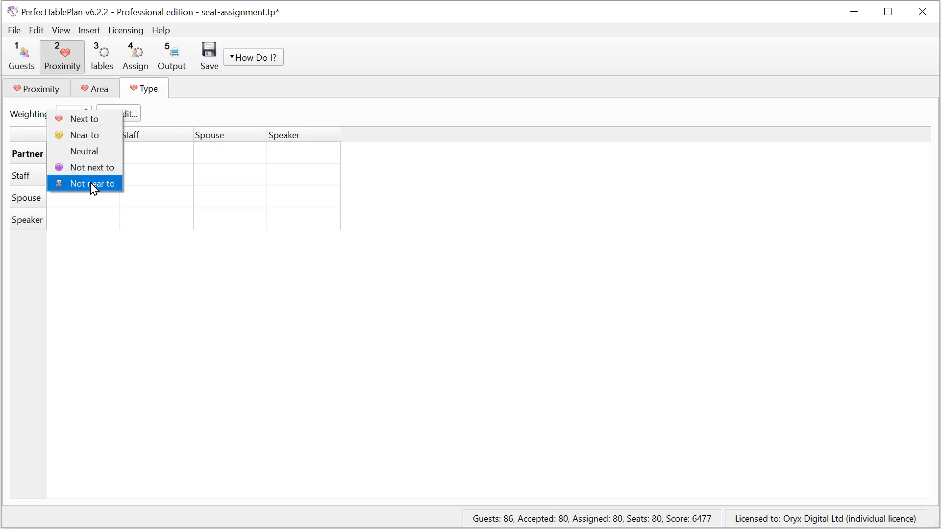
click(94, 184)
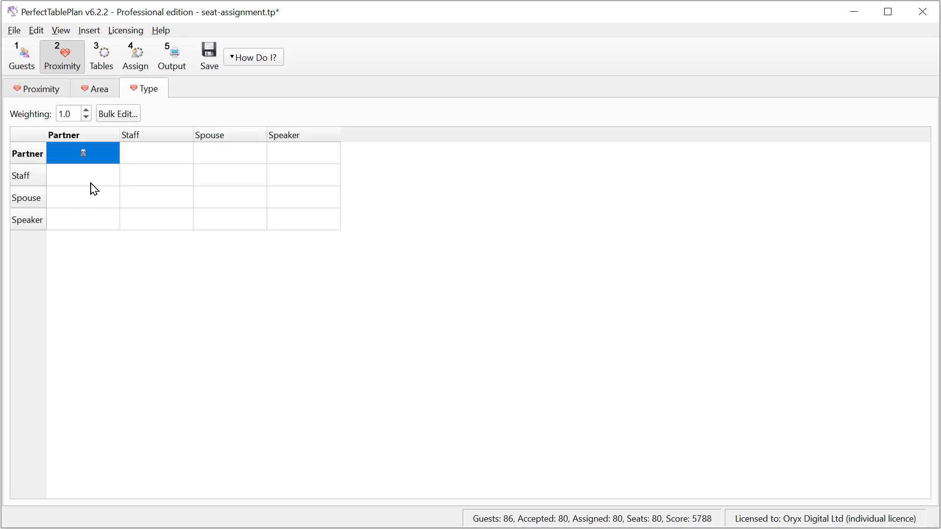
click(140, 63)
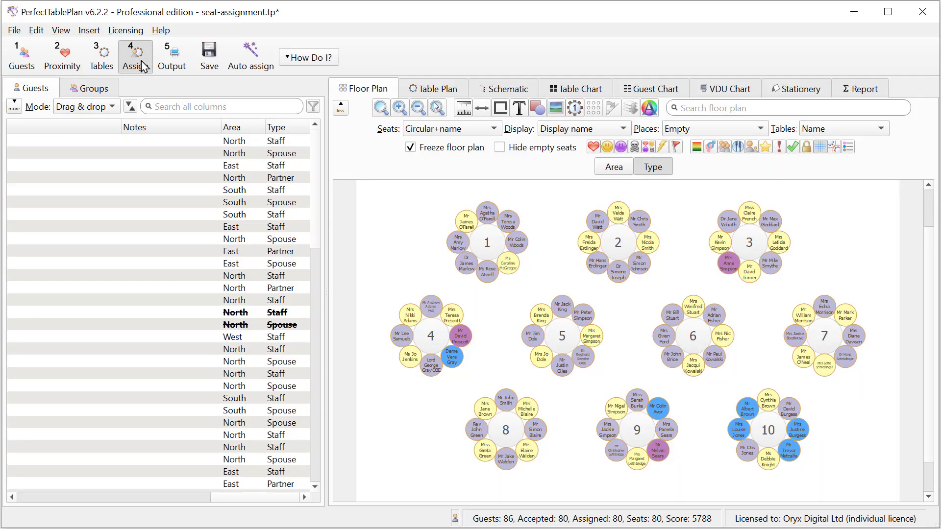
Auto-assign all 80 guests for a score of 7240, then colour seats by guest area.
click(250, 65)
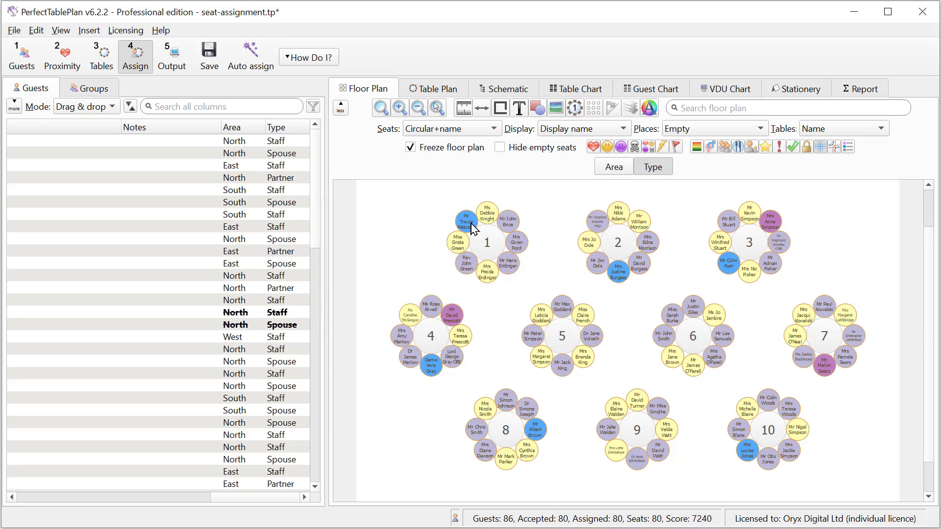
mouse_move(472, 226)
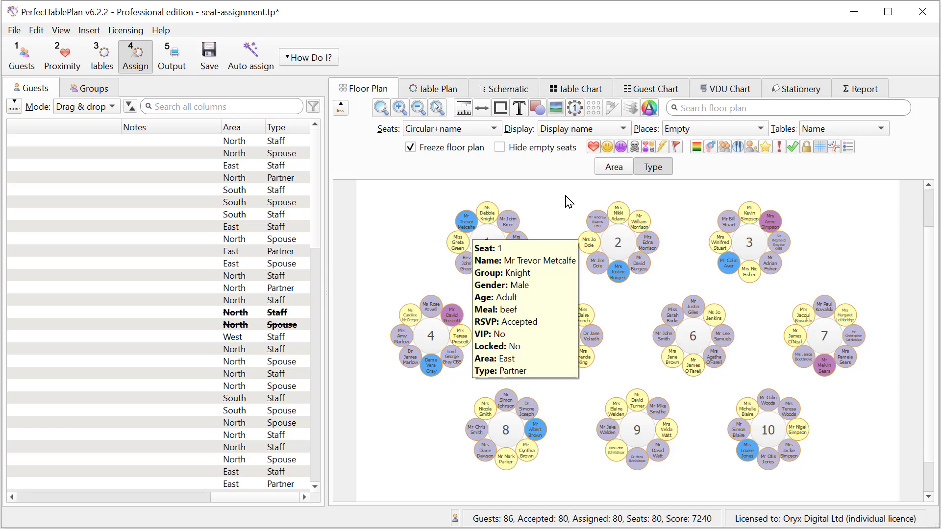
click(610, 169)
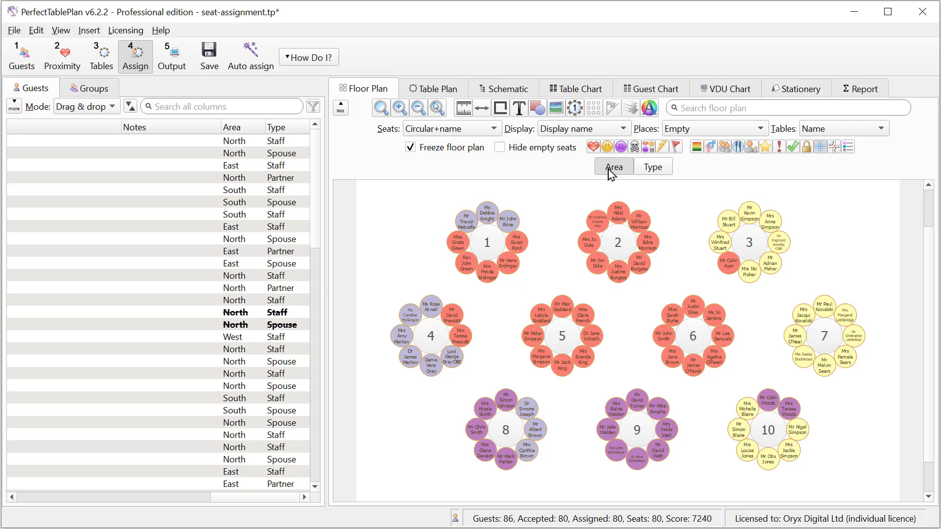
Bulk-edit the diagonal same-area rules on the Area tab to Not next to.
click(60, 52)
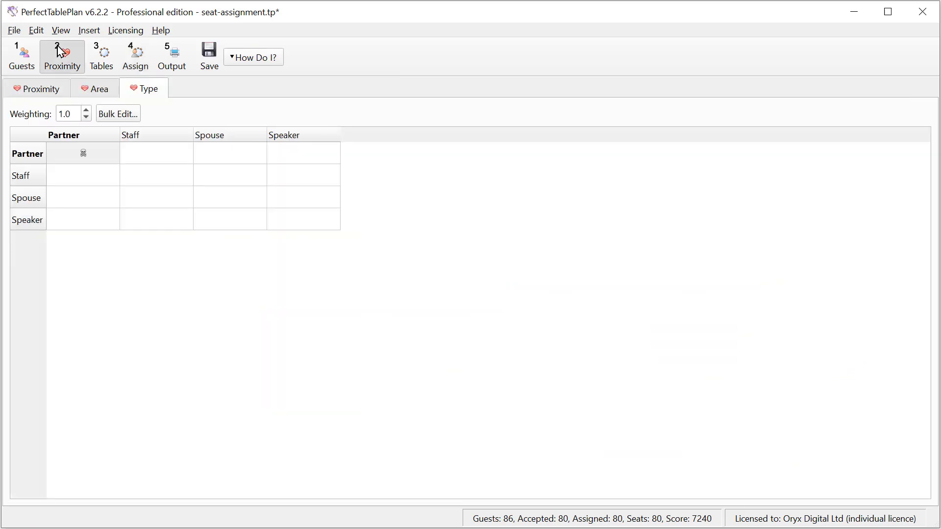
click(97, 92)
click(119, 113)
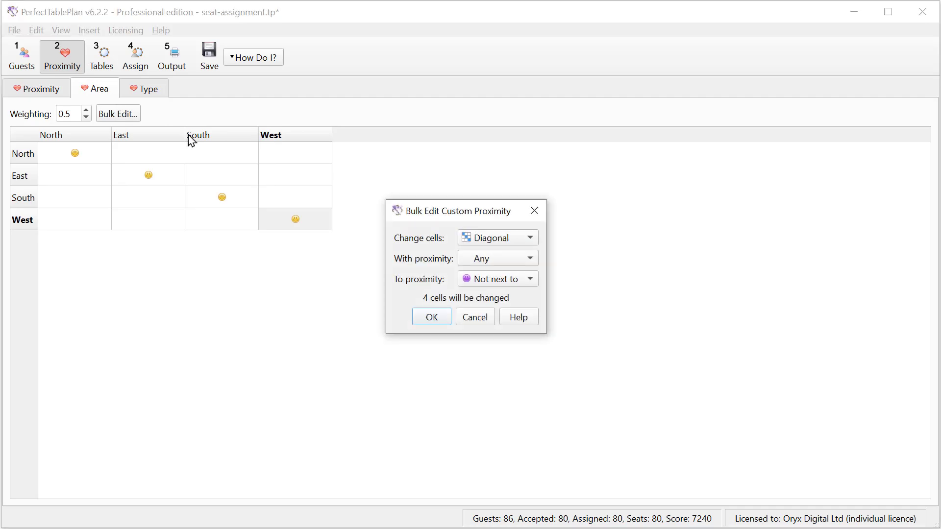
click(432, 317)
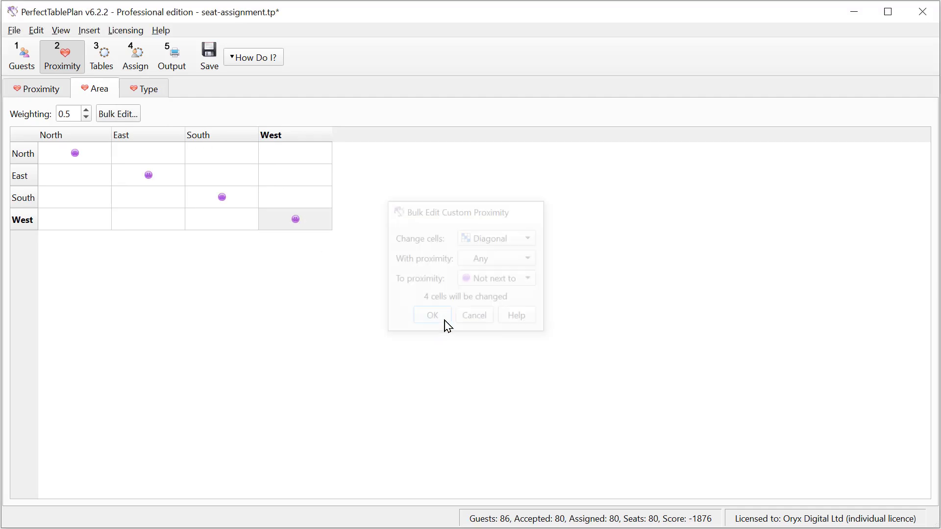
Auto-assign everyone (score 1927), colour seats by guest type, and show the rule links.
click(129, 66)
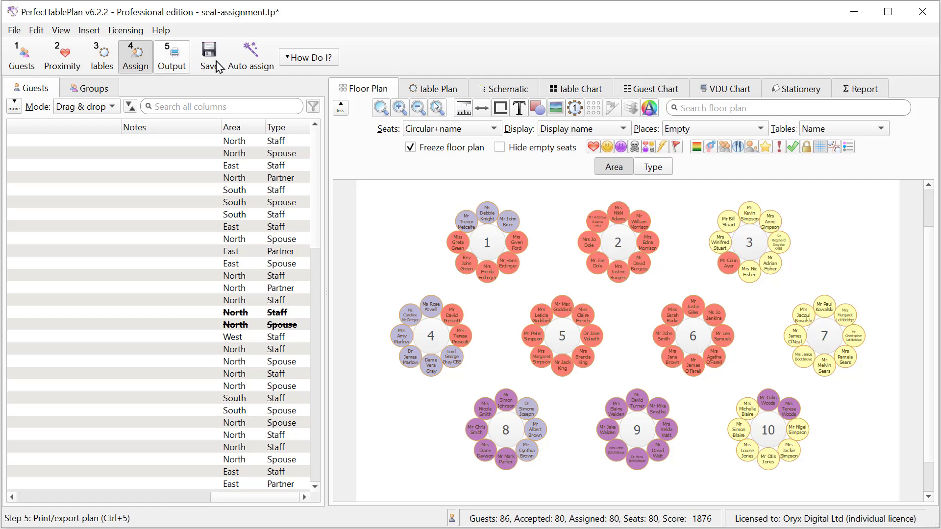
click(261, 63)
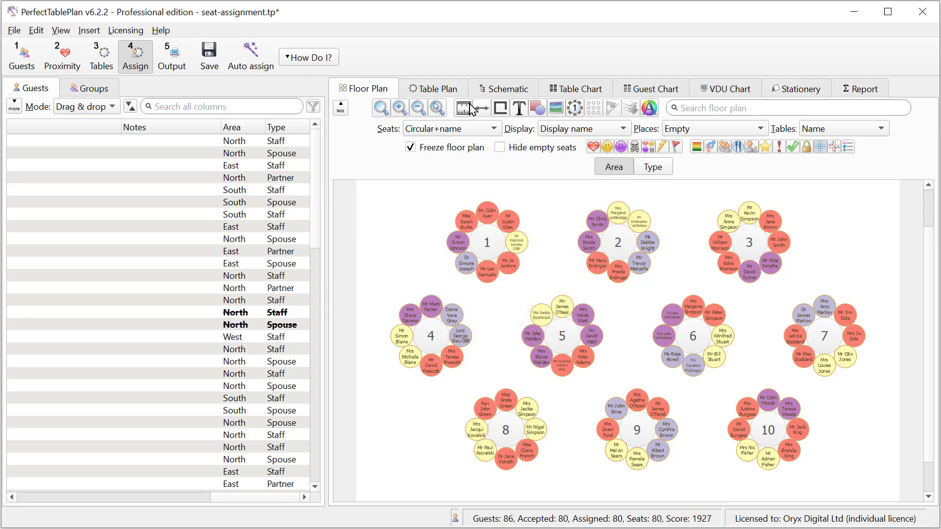
click(652, 168)
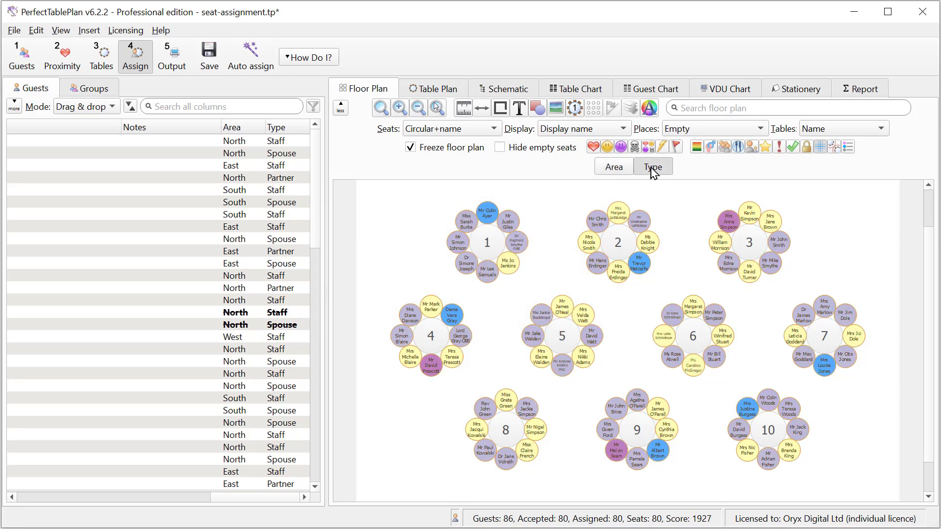
click(593, 148)
Unseat all 80 guests from the ten tables and sort the guest list by Type.
drag(384, 201, 844, 468)
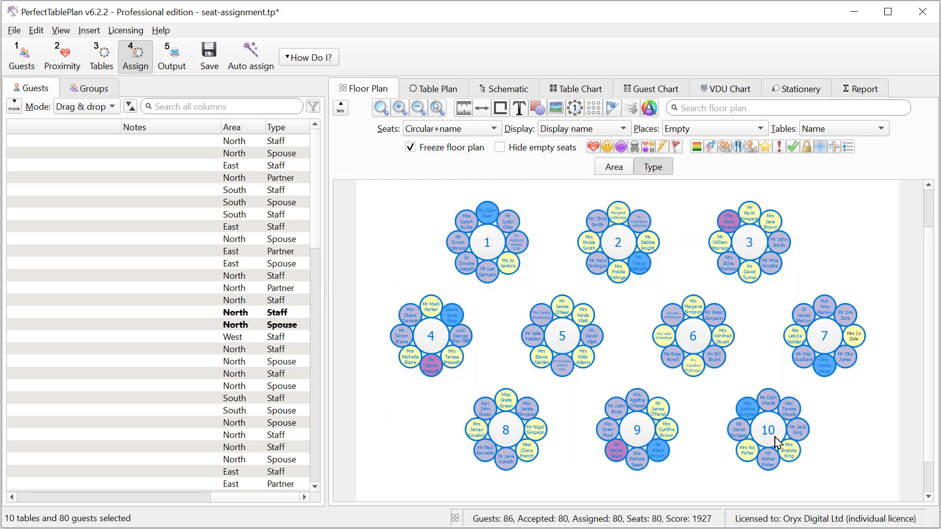
mouse_move(775, 437)
key(Delete)
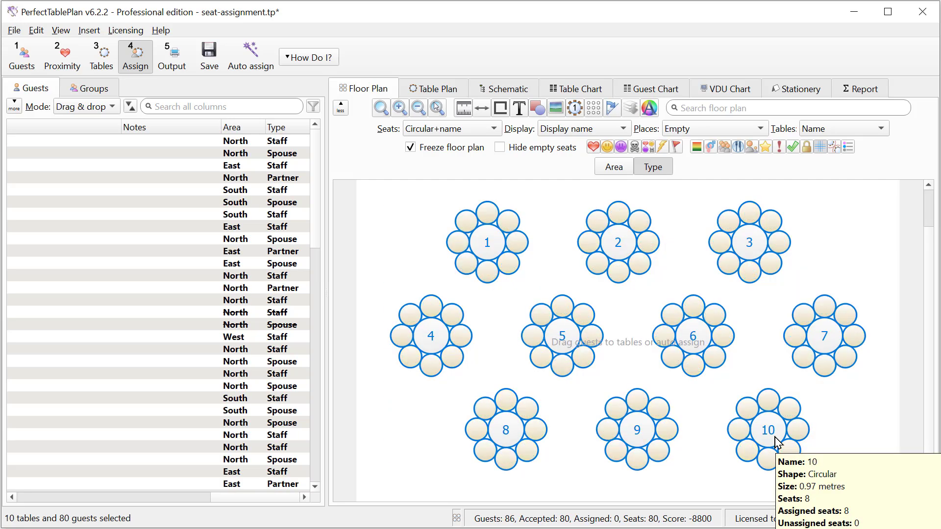
click(277, 128)
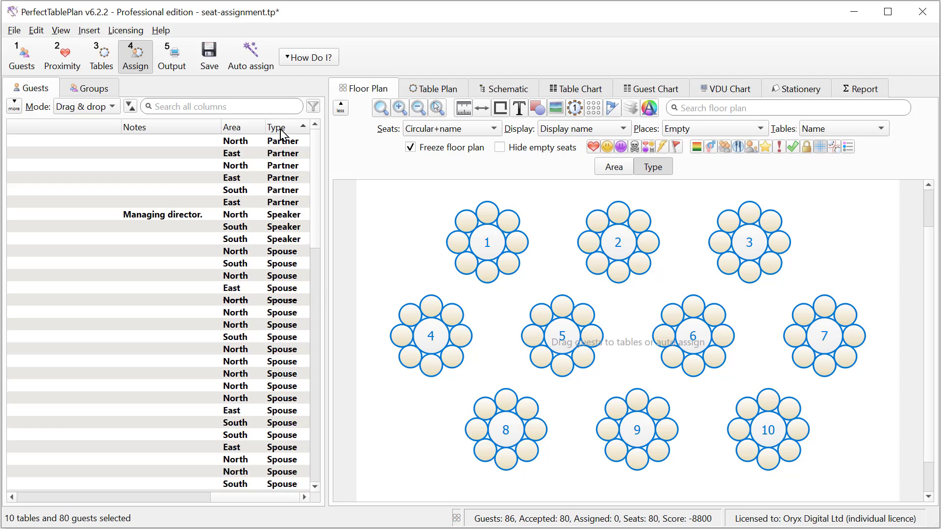
Place the first three Partner guests at the head seats of tables 2, 7 and 4.
drag(284, 142, 618, 215)
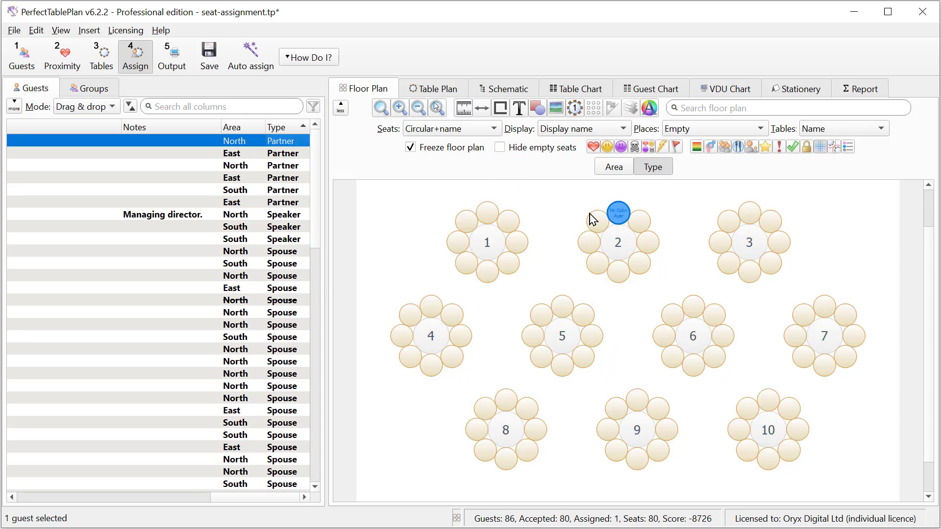
drag(294, 154, 819, 313)
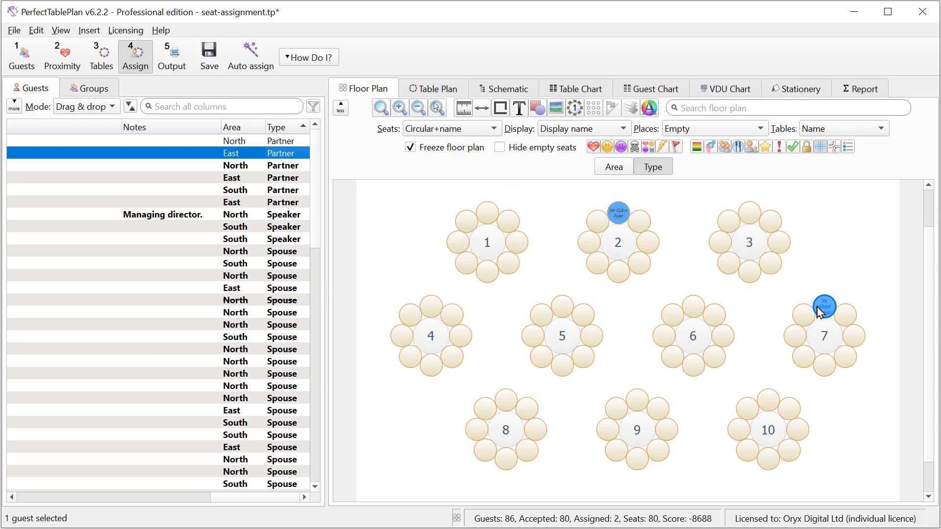
drag(243, 166, 437, 312)
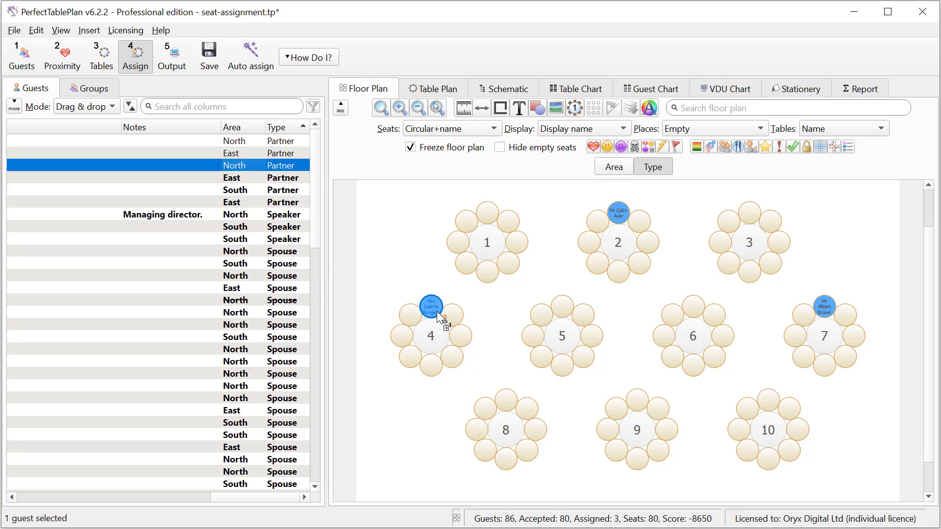
Select tables 1 to 7, apply a seat context-menu action, and auto-assign the rest (score 1716).
drag(382, 187, 853, 338)
right_click(832, 308)
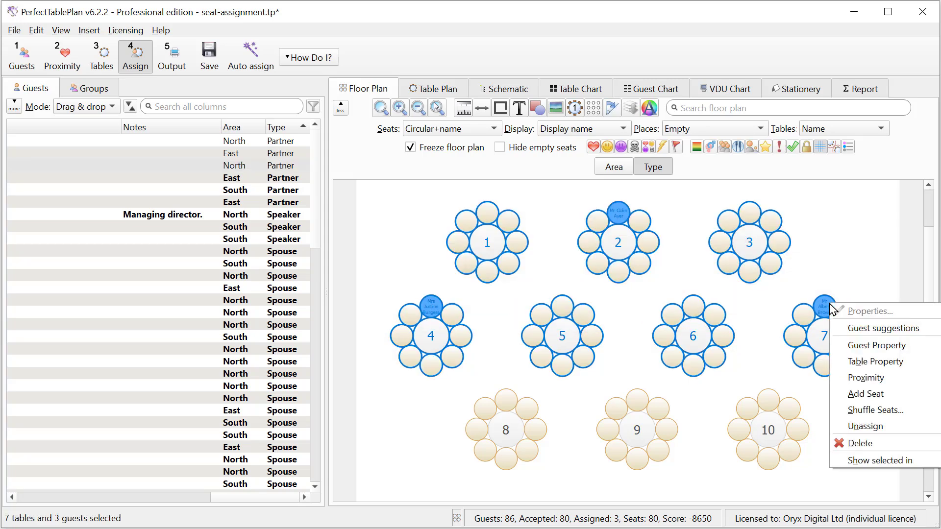
click(863, 346)
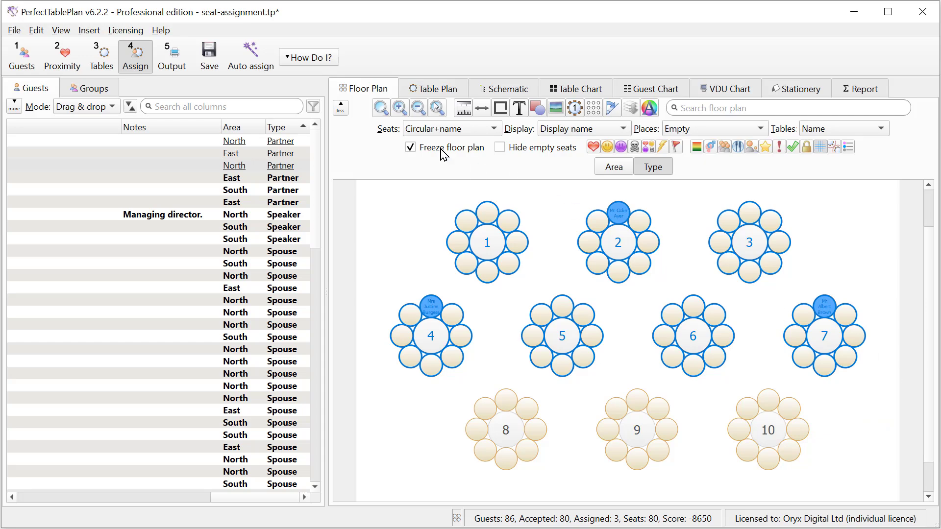
click(253, 62)
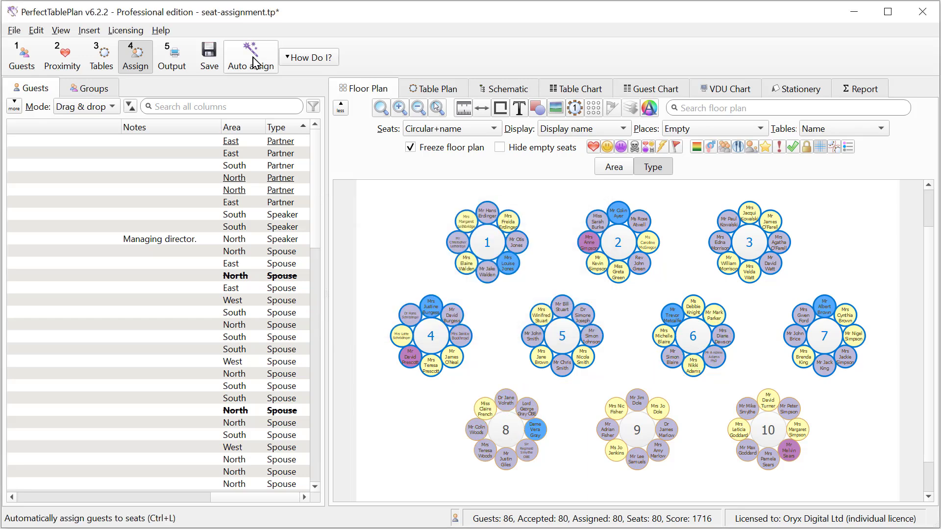
Move a table 7 guest to table 2 (score 1531) and view table 1's Table Plan.
drag(857, 338, 638, 265)
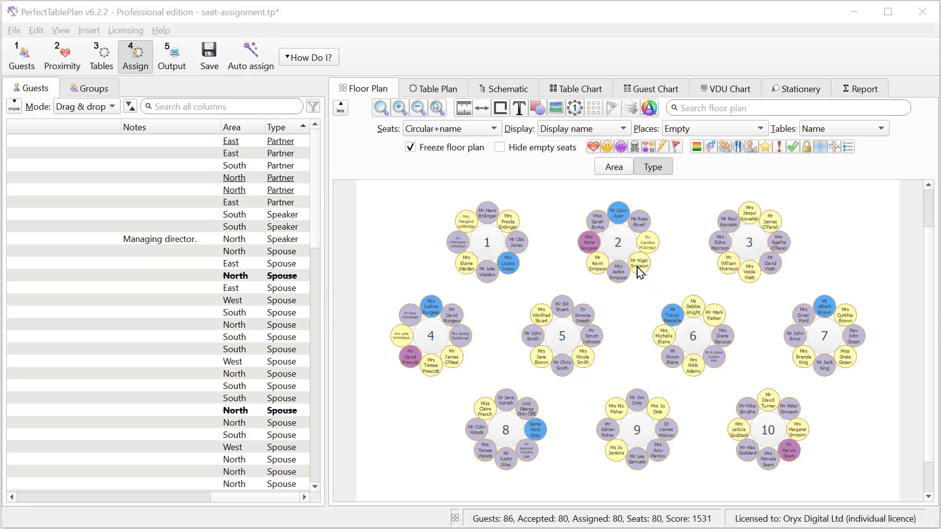
click(434, 93)
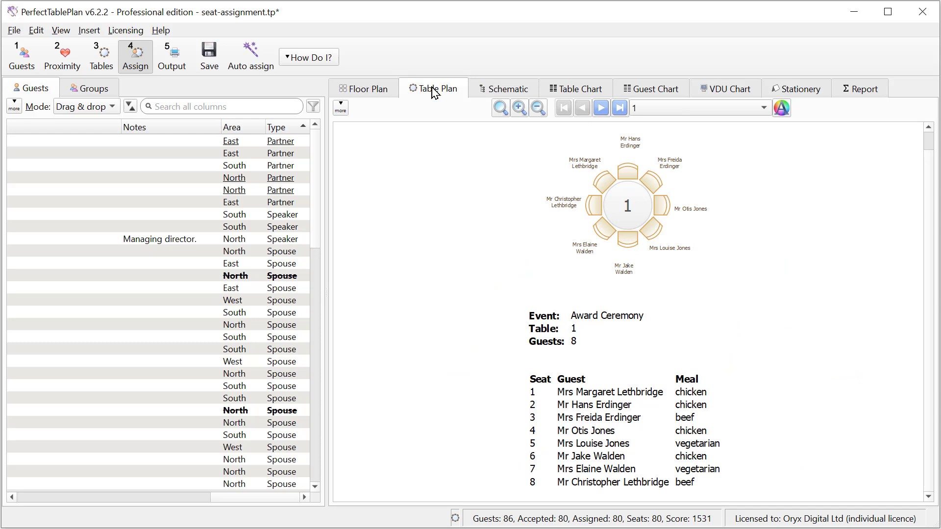
Advance to table 5's plan, colour its seats by gender, then show the Table Chart.
click(607, 108)
click(607, 109)
click(606, 109)
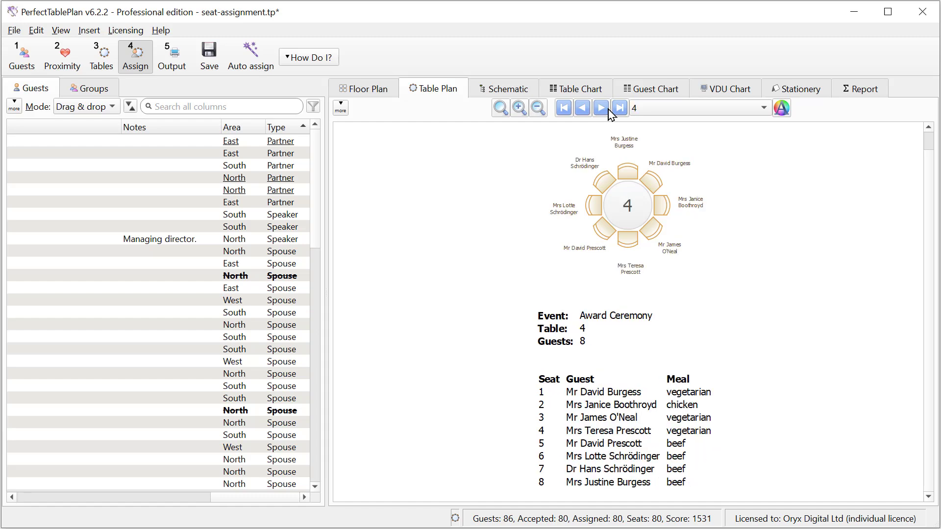
click(607, 109)
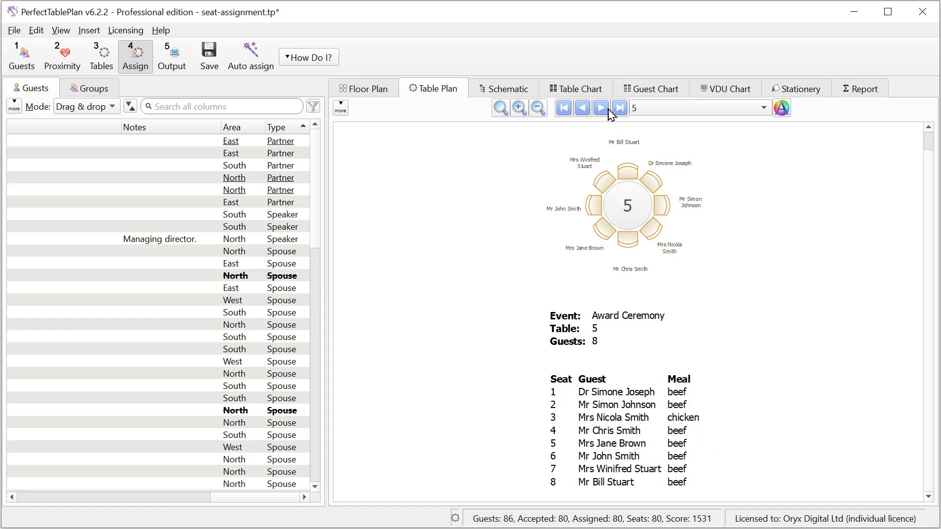
click(341, 108)
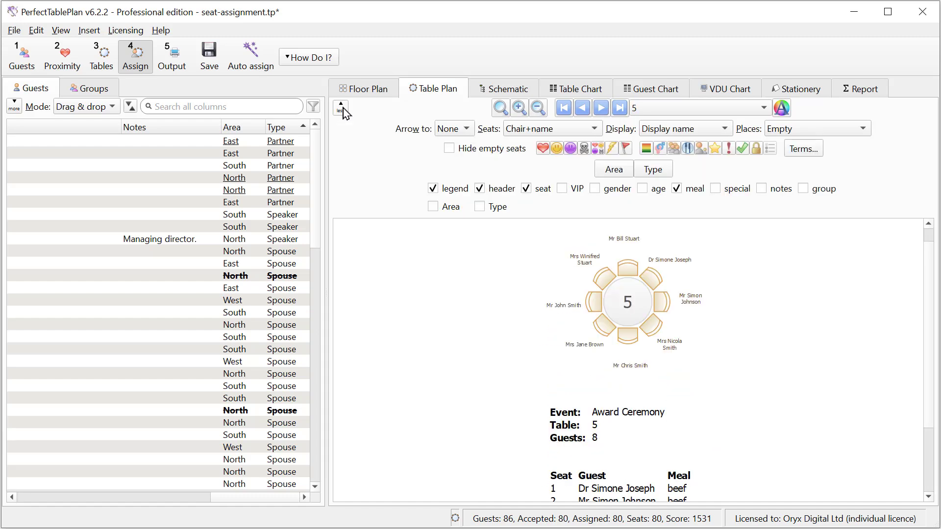
click(664, 147)
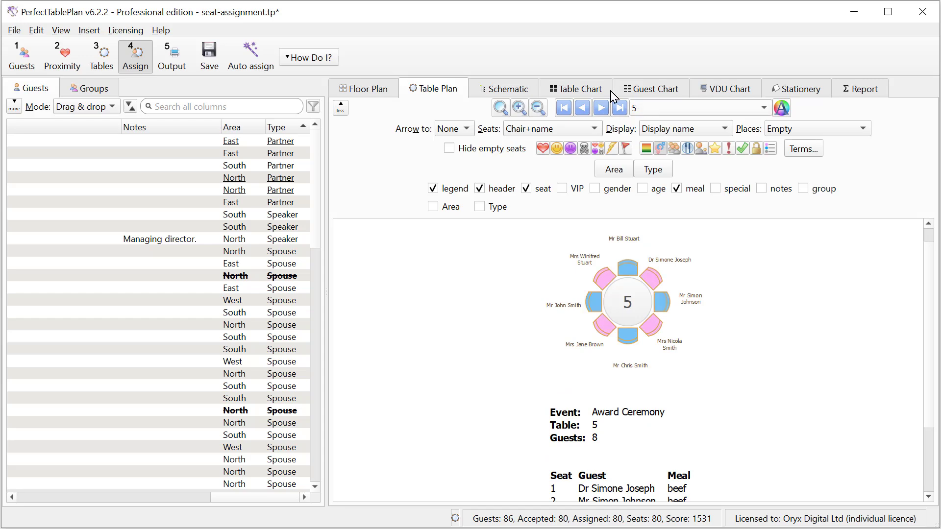
click(595, 91)
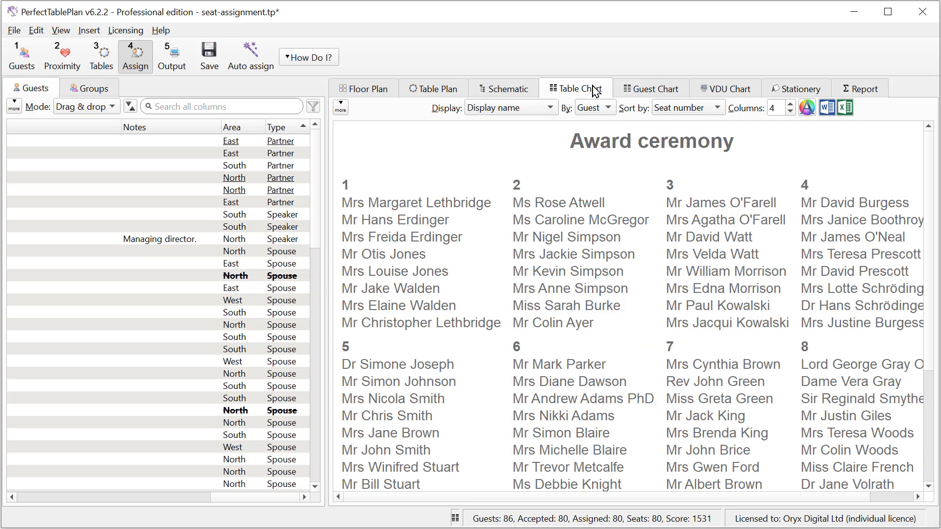
Show the alphabetical Guest Chart, trying 3 columns before settling on 2.
click(648, 87)
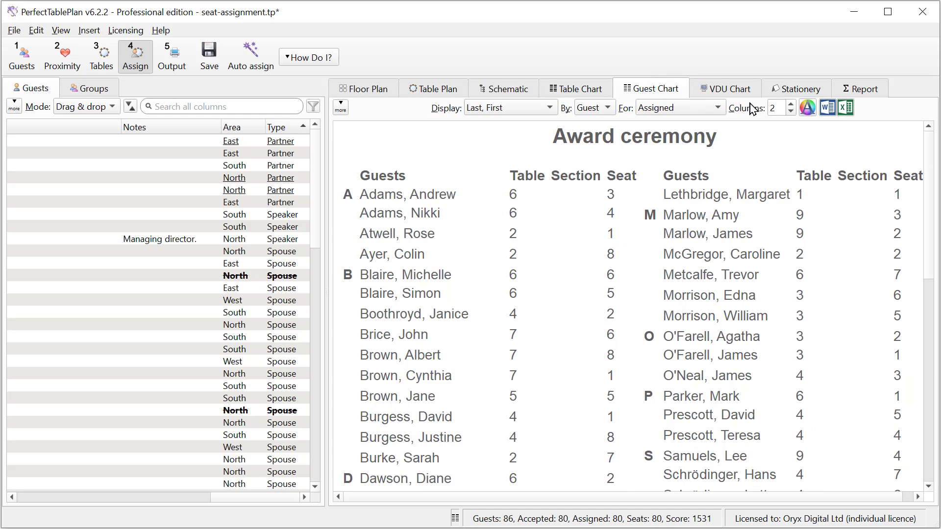
click(790, 105)
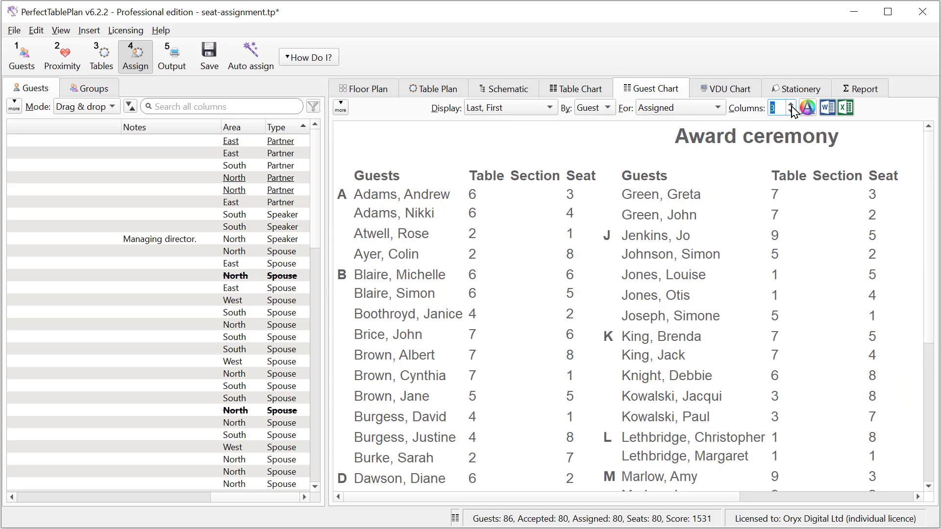
click(789, 113)
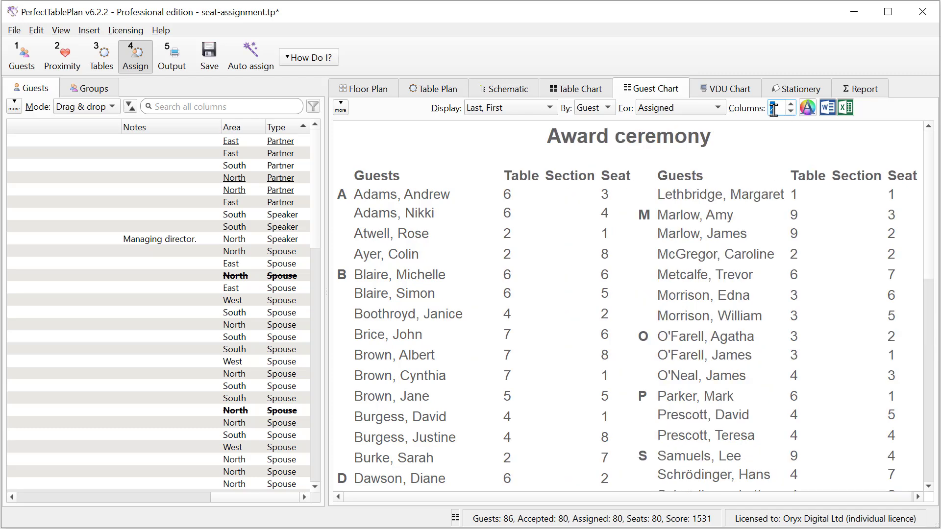
Show the VDU screen display chart split into 2 columns.
click(339, 108)
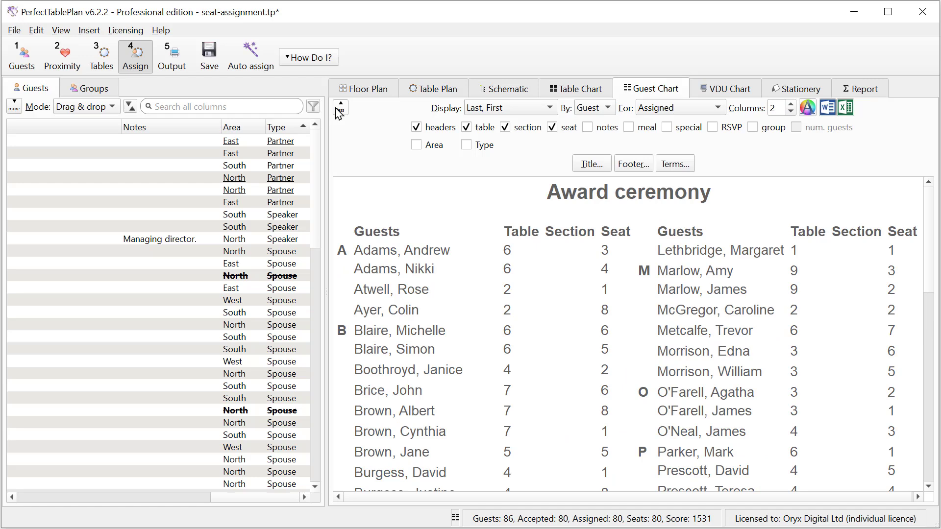
click(725, 94)
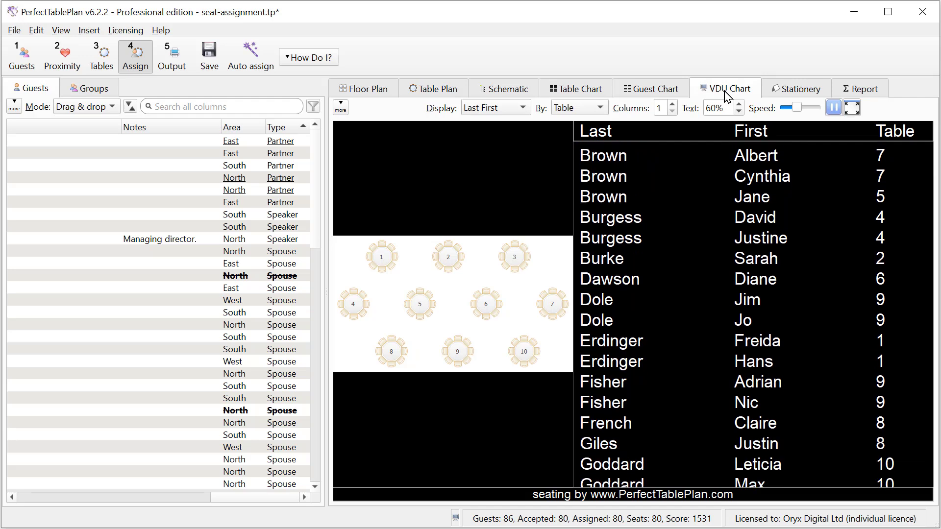
click(672, 105)
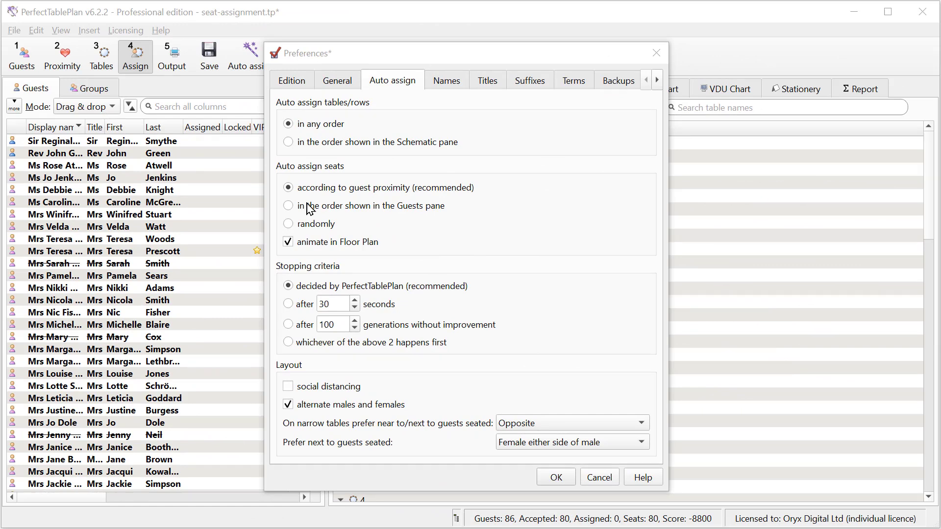
Auto-assign all 80 guests in guest-list order, filling tables in Schematic order.
click(289, 206)
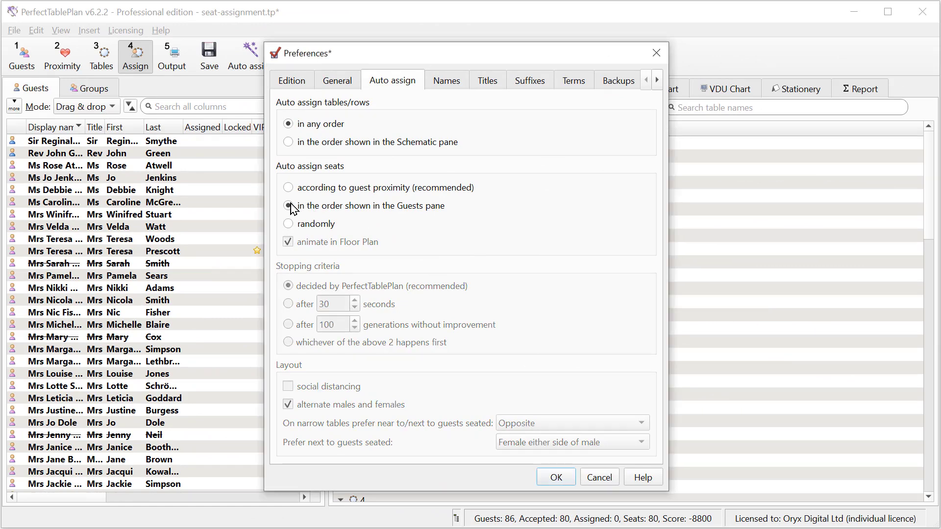
click(288, 143)
click(558, 479)
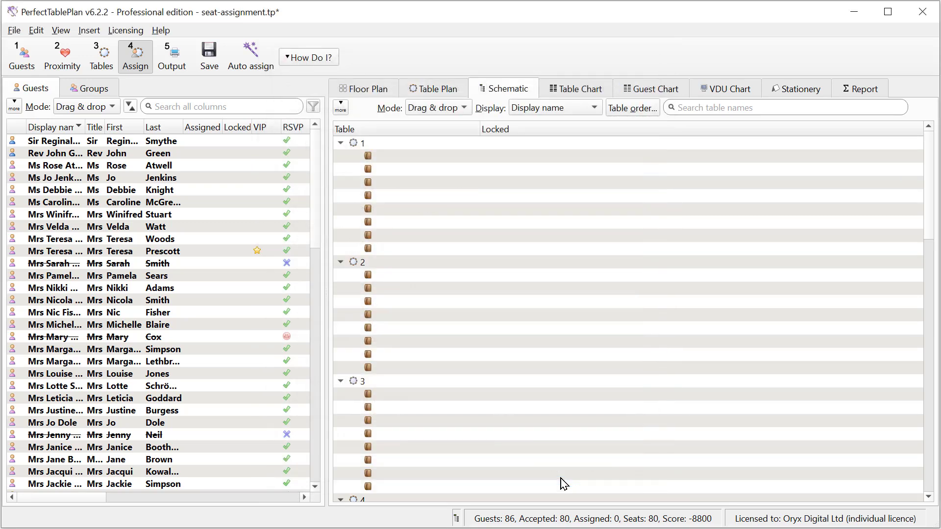
click(254, 65)
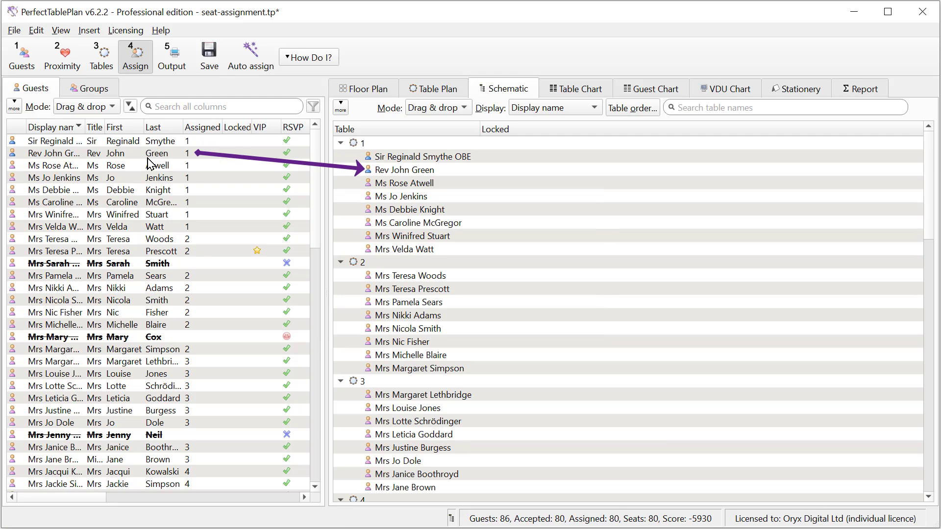
click(130, 107)
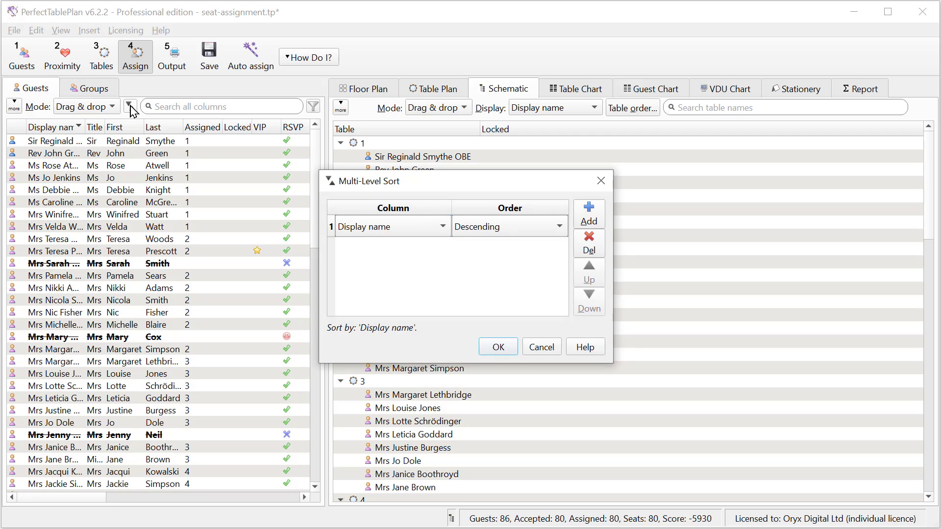
Review the title and suffix ordering preferences unchanged, then read help on seating by order of precedence.
click(599, 182)
click(36, 31)
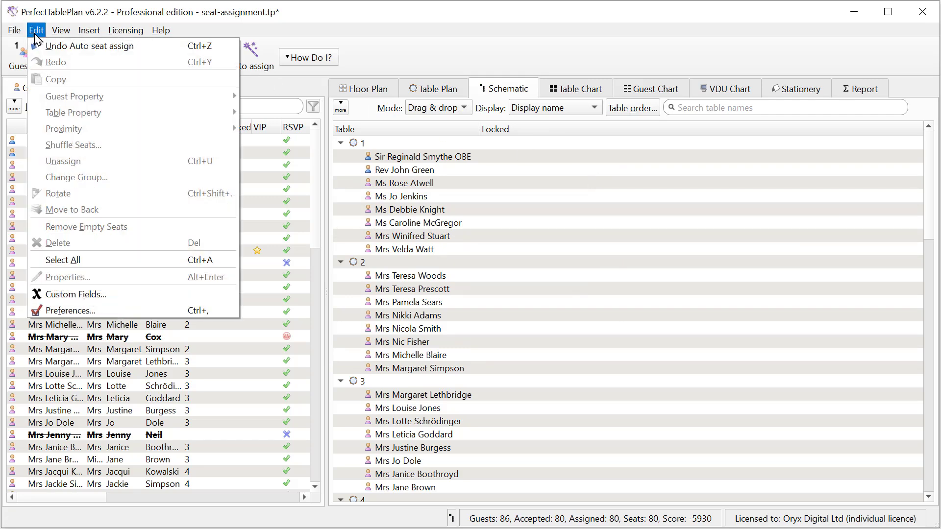
click(62, 312)
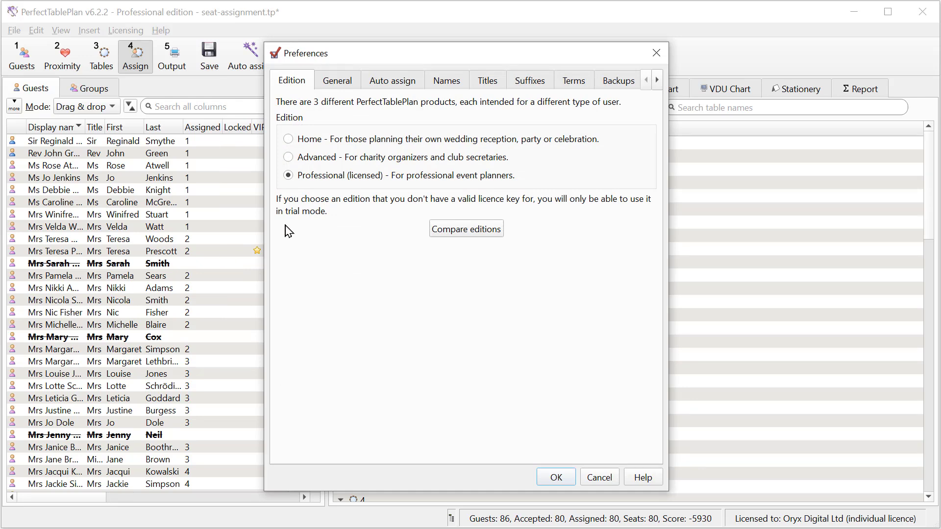
click(488, 81)
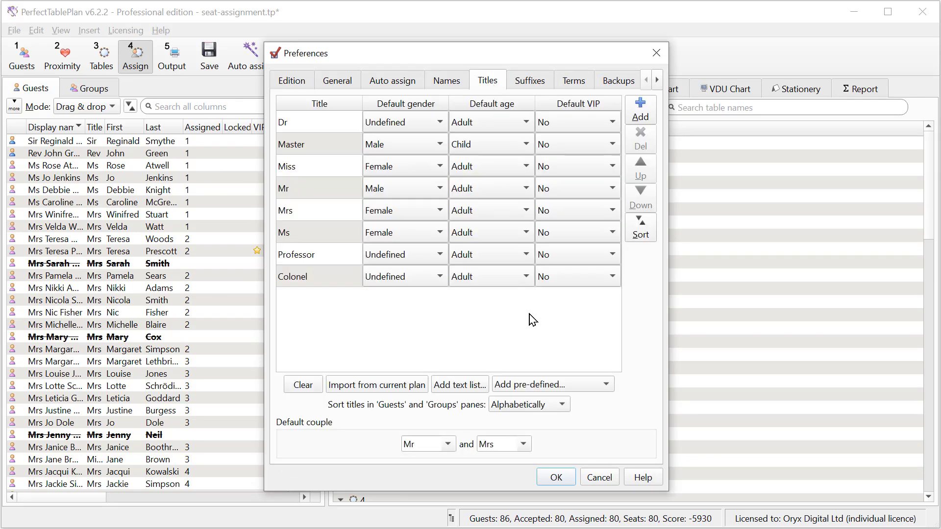
click(538, 406)
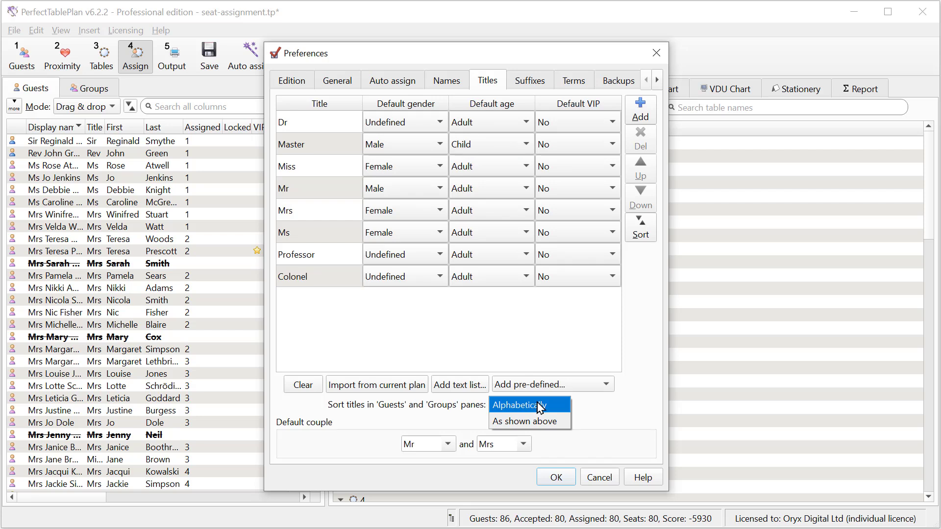
click(524, 84)
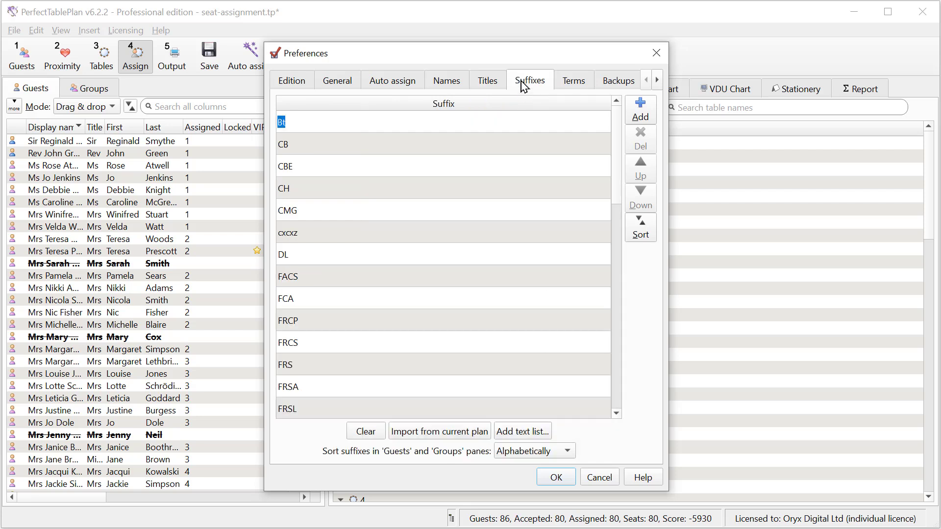
click(546, 452)
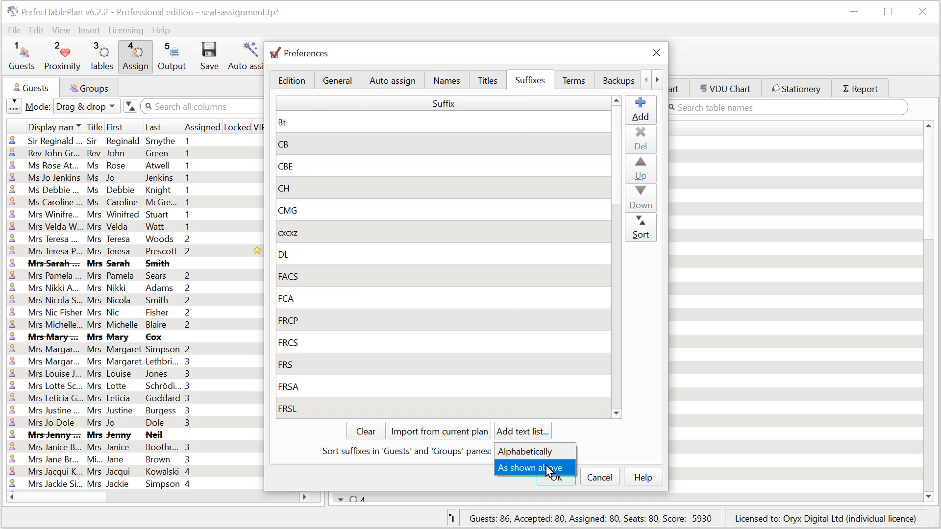
click(599, 482)
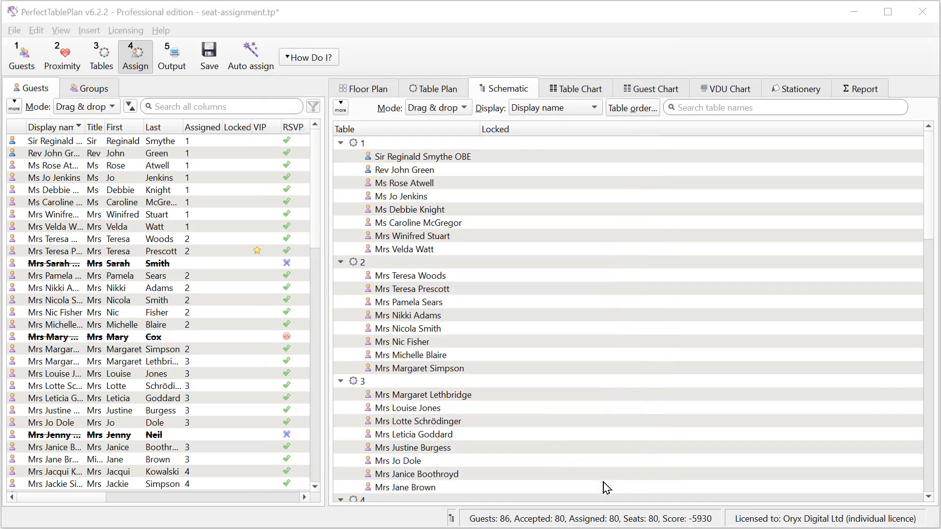
click(313, 58)
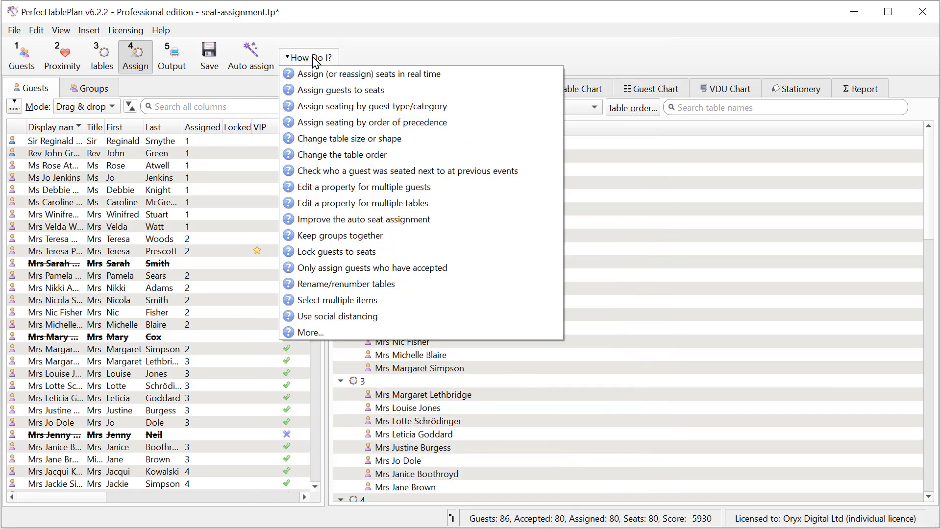
click(316, 123)
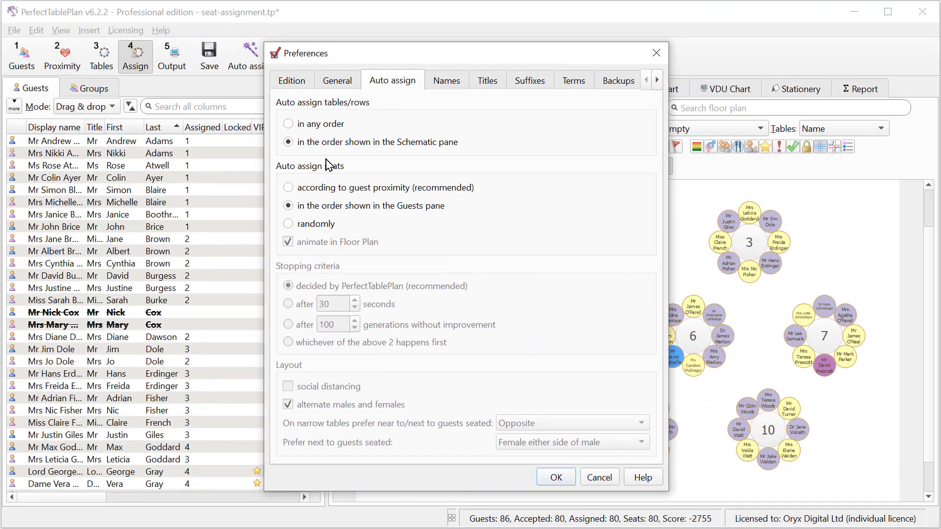
Set auto-assign to random seating and reseat all 80 guests randomly.
click(287, 225)
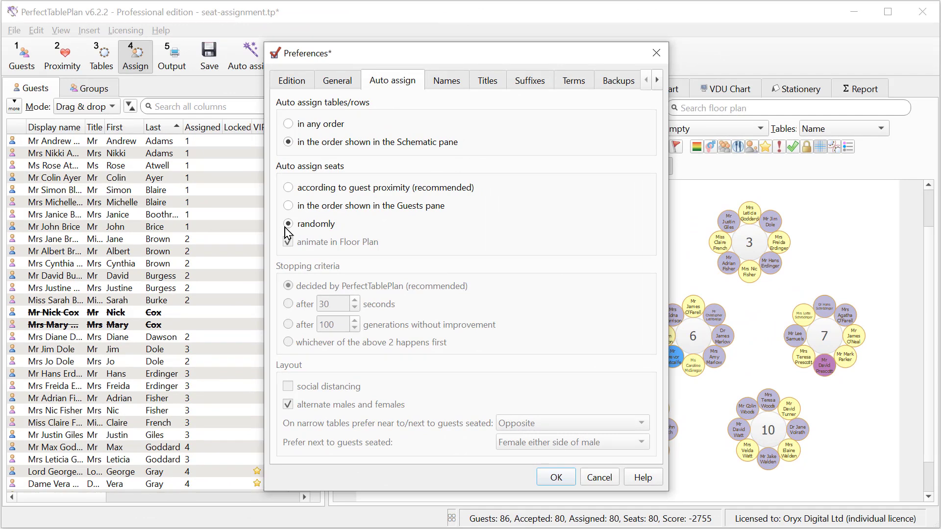
click(557, 478)
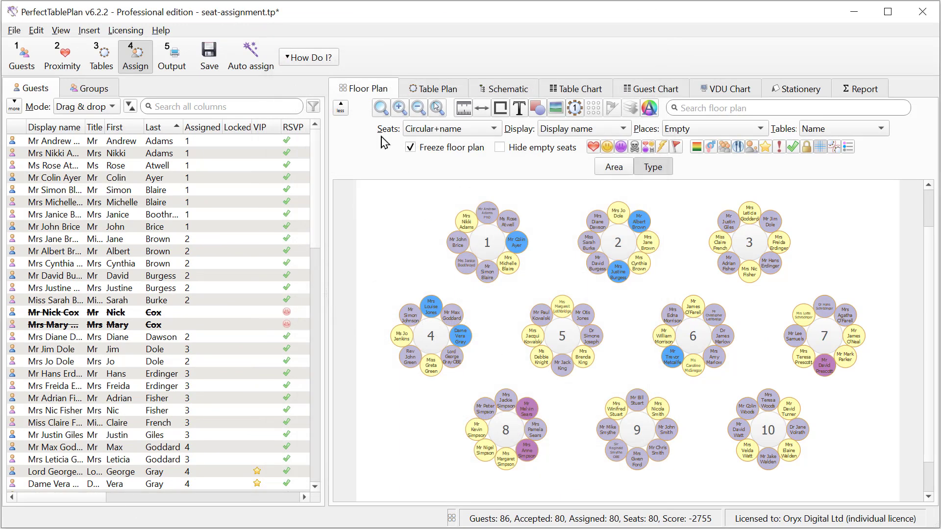
click(265, 66)
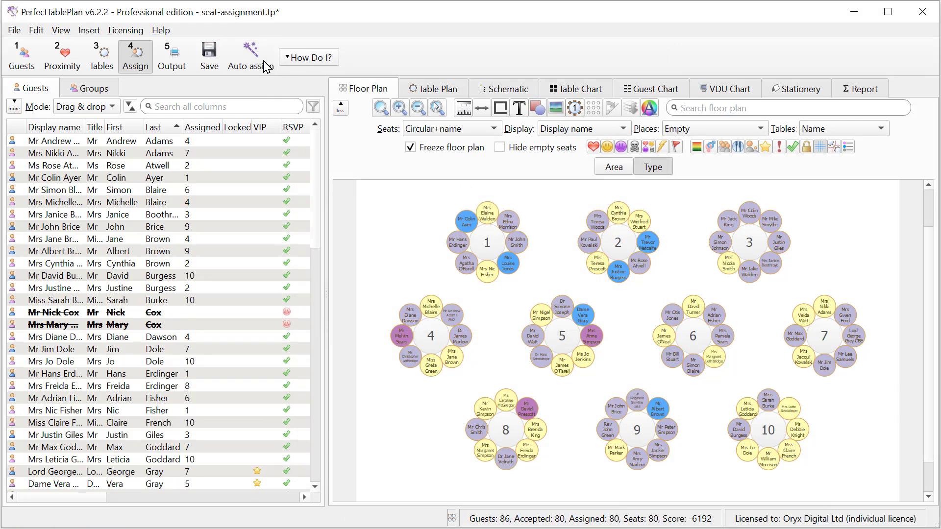
Bring up the File menu's plan commands.
click(15, 30)
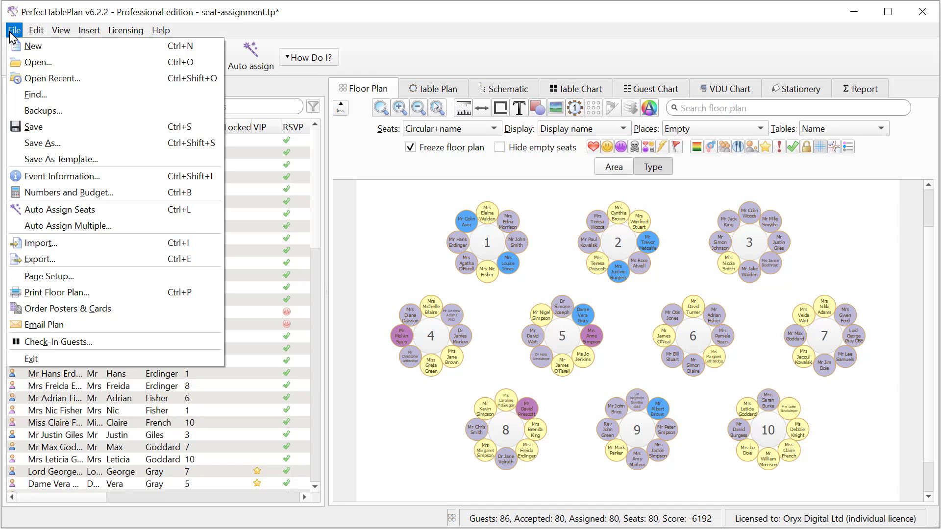